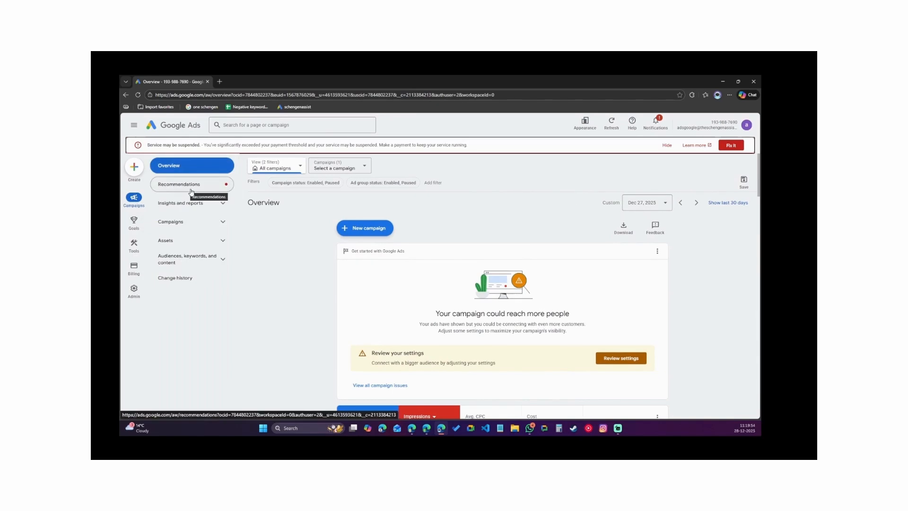
Review the account overview, the campaigns list and the conversion goals summary.
{"action": "left_click", "coordinate": [667, 145]}
{"action": "scroll", "coordinate": [342, 338], "scroll_direction": "down", "scroll_amount": 2}
{"action": "left_click", "coordinate": [653, 139]}
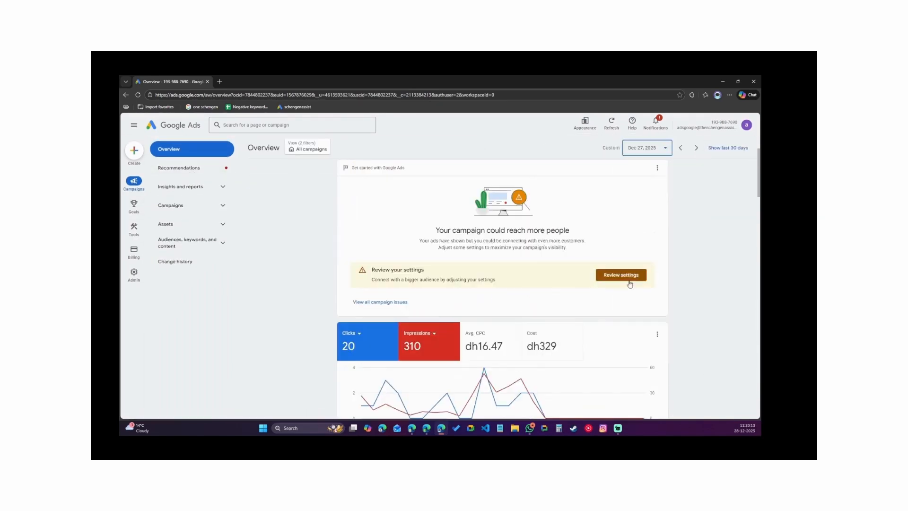
{"action": "scroll", "coordinate": [630, 284], "scroll_direction": "down", "scroll_amount": 4}
{"action": "left_click", "coordinate": [199, 171]}
{"action": "left_click", "coordinate": [189, 206]}
{"action": "left_click", "coordinate": [185, 224]}
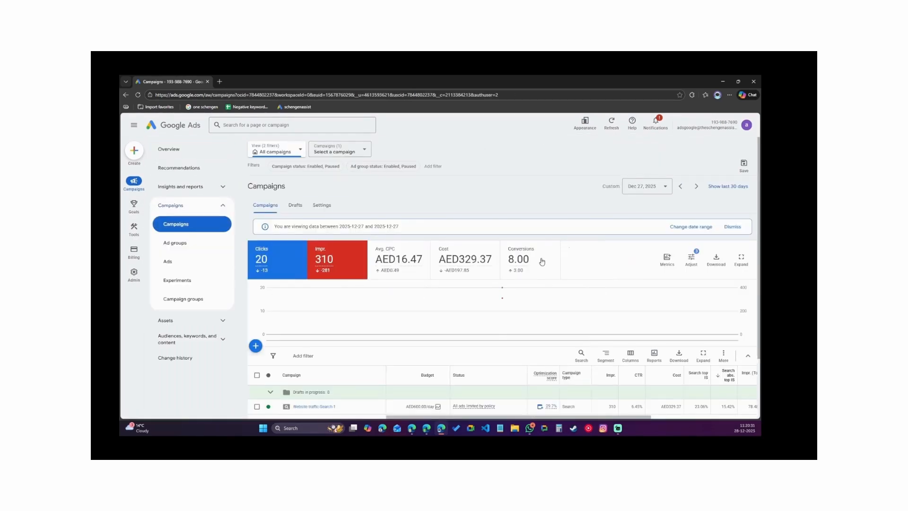
{"action": "mouse_move", "coordinate": [134, 203]}
{"action": "left_click", "coordinate": [174, 168]}
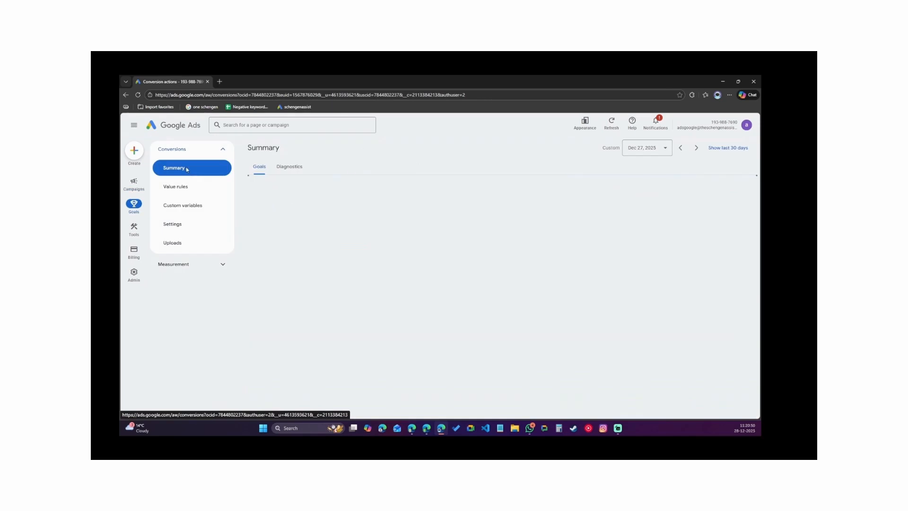
{"action": "scroll", "coordinate": [298, 284], "scroll_direction": "down", "scroll_amount": 3}
{"action": "scroll", "coordinate": [445, 284], "scroll_direction": "up", "scroll_amount": 5}
{"action": "scroll", "coordinate": [446, 283], "scroll_direction": "down", "scroll_amount": 3}
{"action": "left_click", "coordinate": [718, 269]}
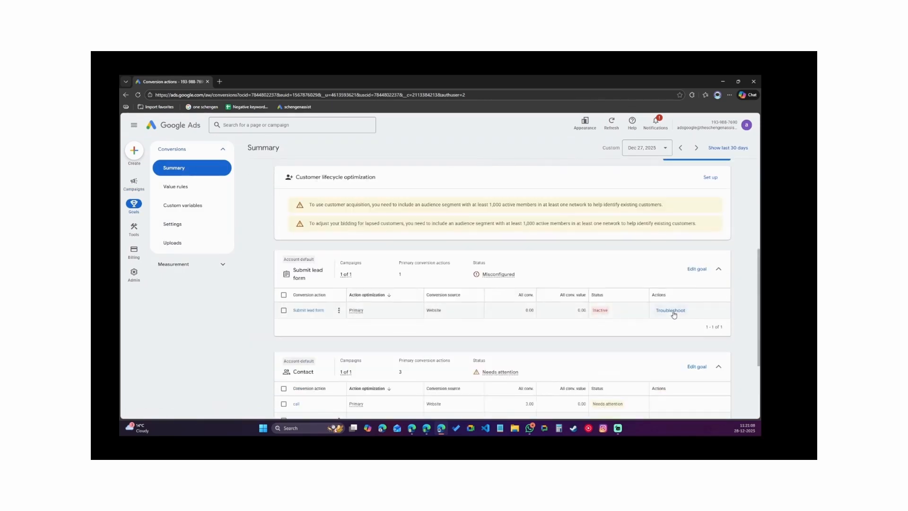
{"action": "scroll", "coordinate": [365, 267], "scroll_direction": "down", "scroll_amount": 4}
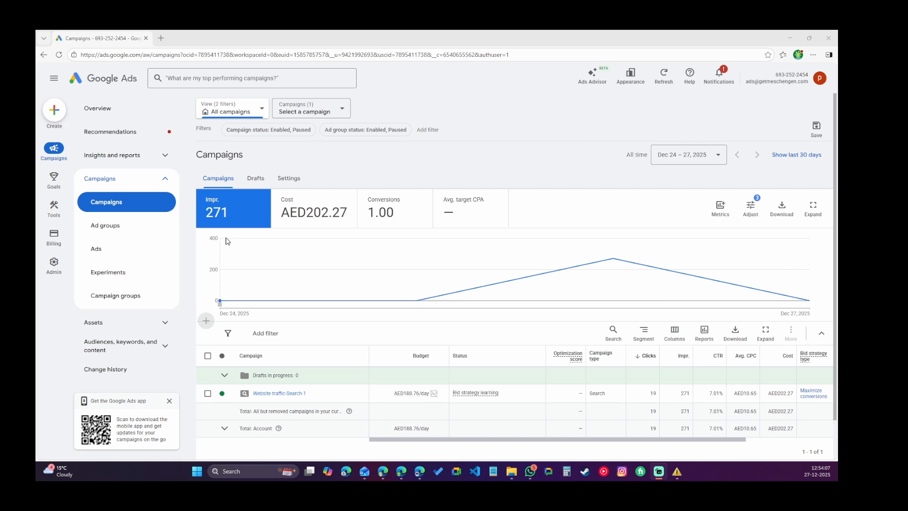
Start a new campaign and choose the Website traffic objective.
{"action": "left_click", "coordinate": [54, 114]}
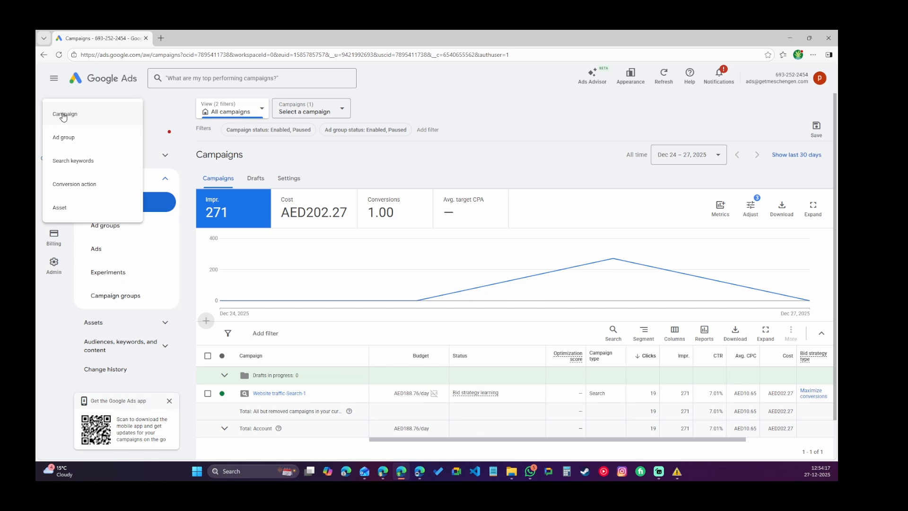
{"action": "left_click", "coordinate": [63, 115]}
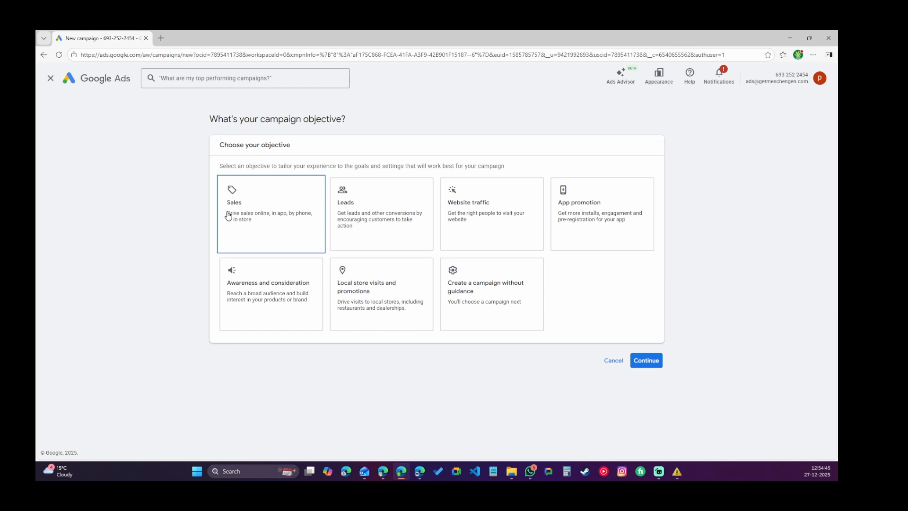
{"action": "left_click", "coordinate": [383, 208]}
{"action": "left_click", "coordinate": [504, 299]}
{"action": "scroll", "coordinate": [485, 117], "scroll_direction": "up", "scroll_amount": 1}
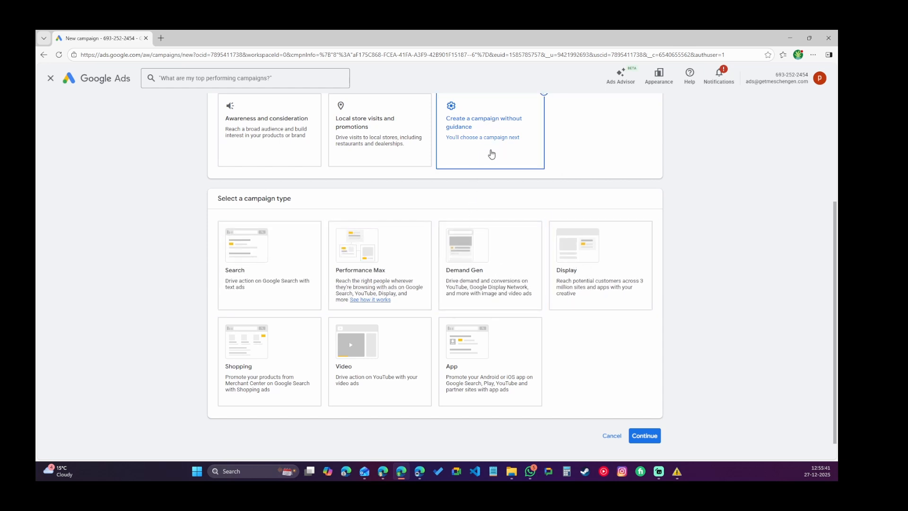
{"action": "scroll", "coordinate": [510, 158], "scroll_direction": "up", "scroll_amount": 3}
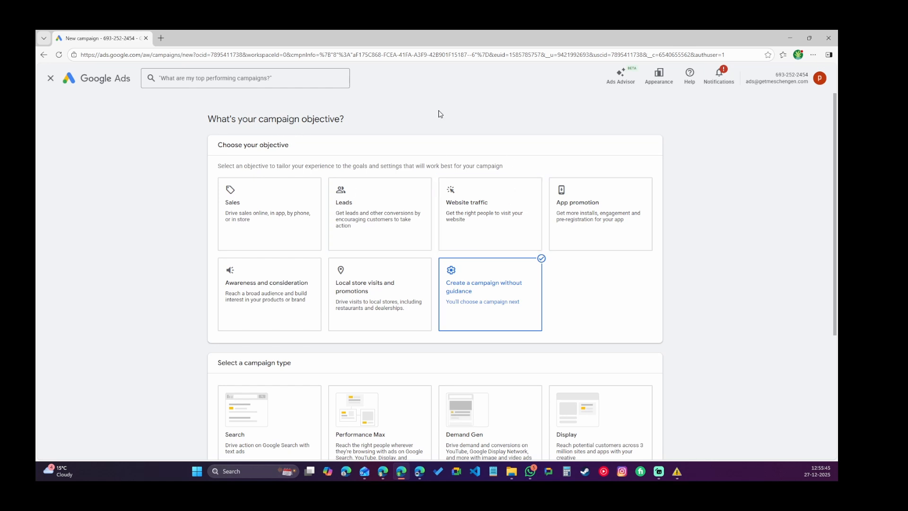
{"action": "left_click", "coordinate": [474, 227]}
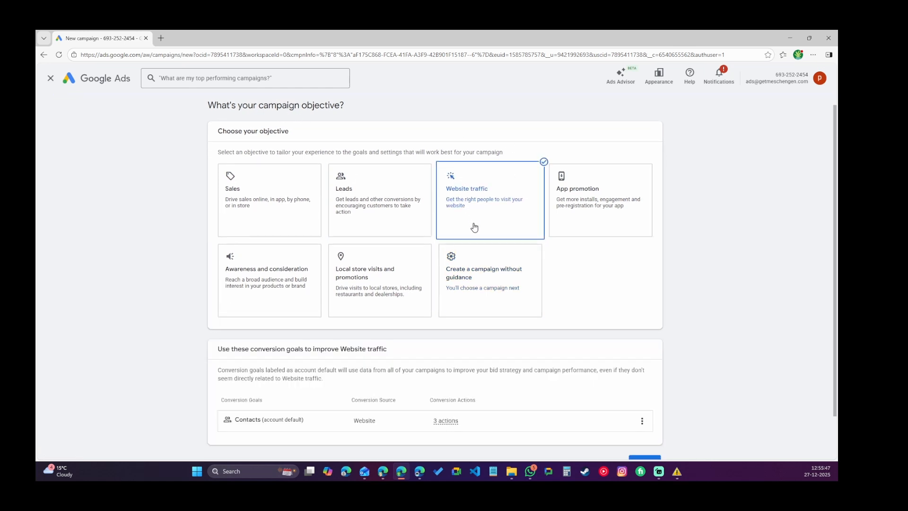
Check the Contacts conversion goal's actions and continue to the campaign type selection.
{"action": "scroll", "coordinate": [594, 314], "scroll_direction": "down", "scroll_amount": 2}
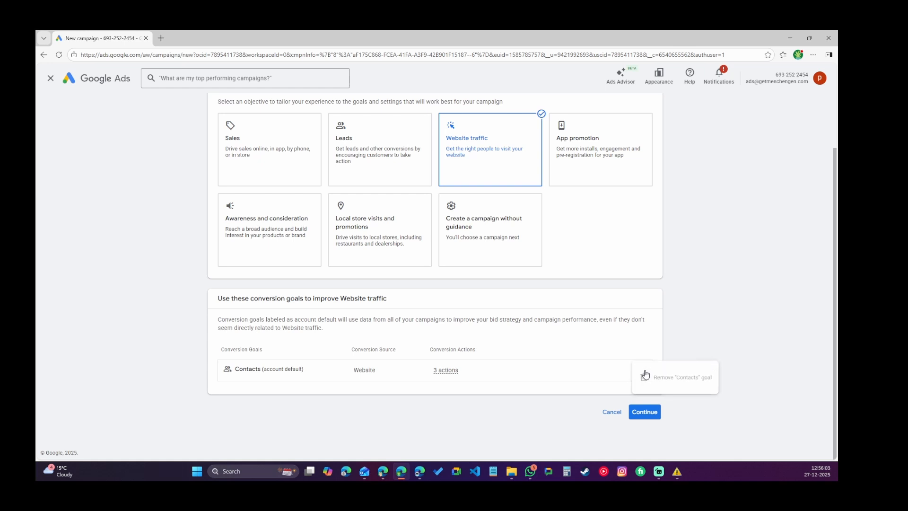
{"action": "mouse_move", "coordinate": [445, 372]}
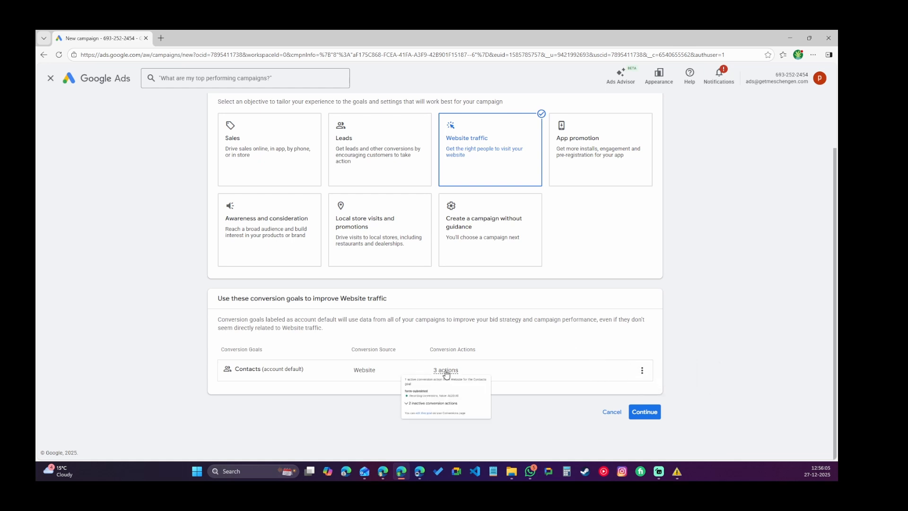
{"action": "left_click", "coordinate": [396, 428]}
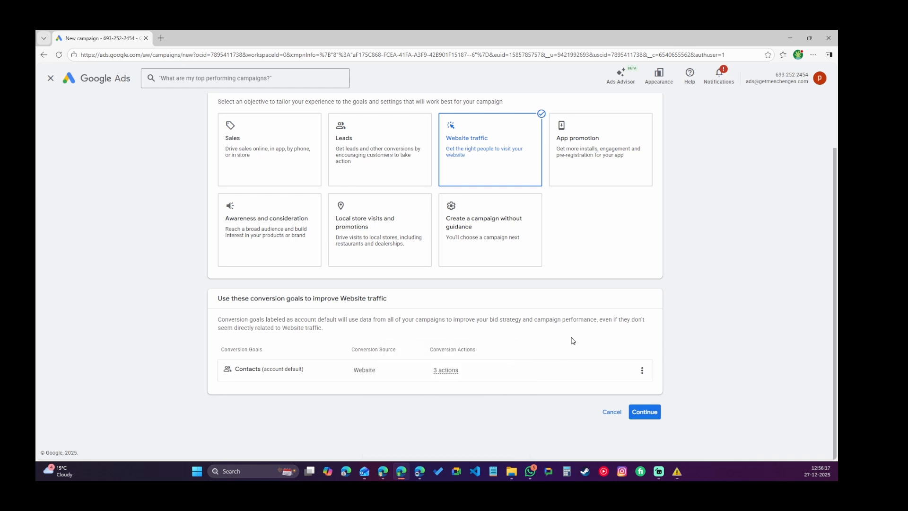
{"action": "left_click", "coordinate": [645, 419]}
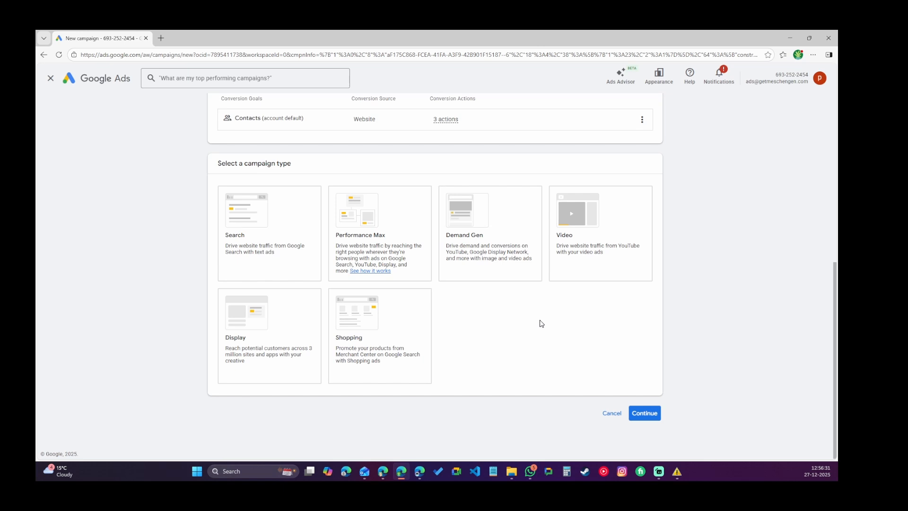
Open a new browser tab on google.com and search for holiday package for USA.
{"action": "left_click", "coordinate": [161, 38]}
{"action": "type", "text": "google.com"}
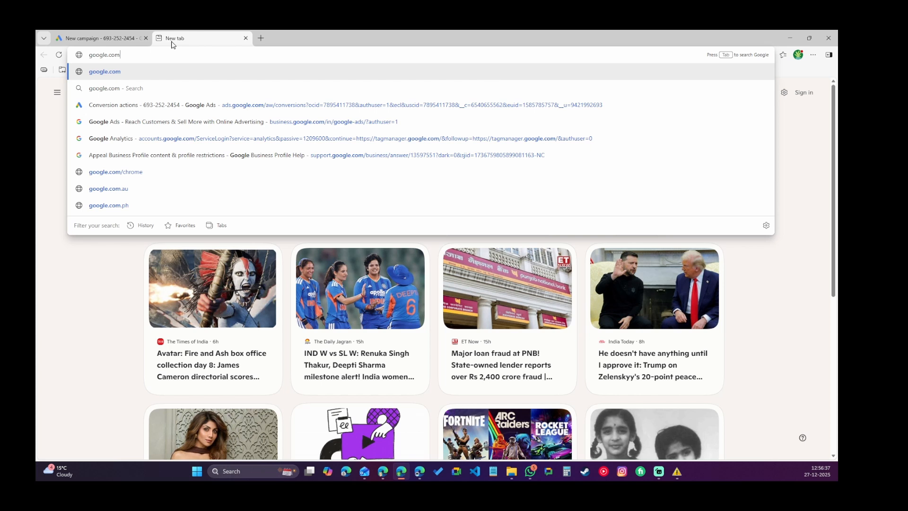
{"action": "key", "text": "Return"}
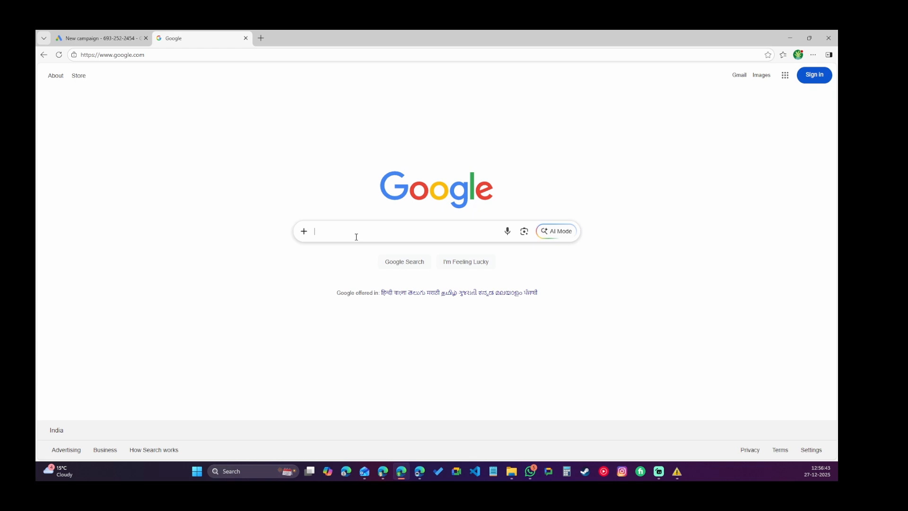
{"action": "left_click", "coordinate": [355, 236]}
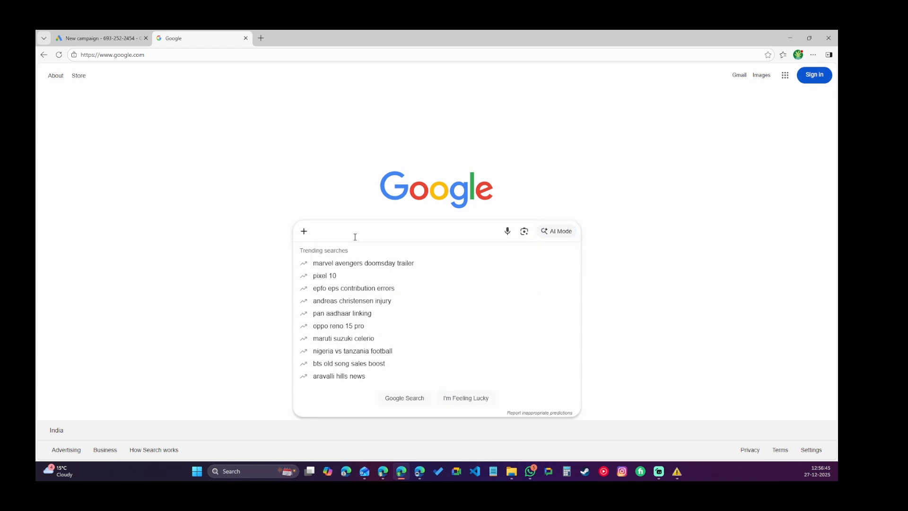
{"action": "type", "text": "h"}
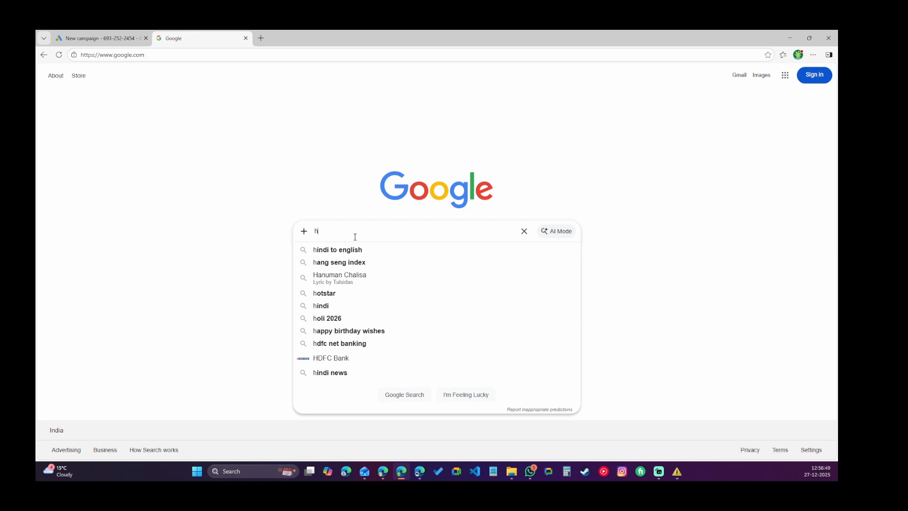
{"action": "type", "text": "oliday pac"}
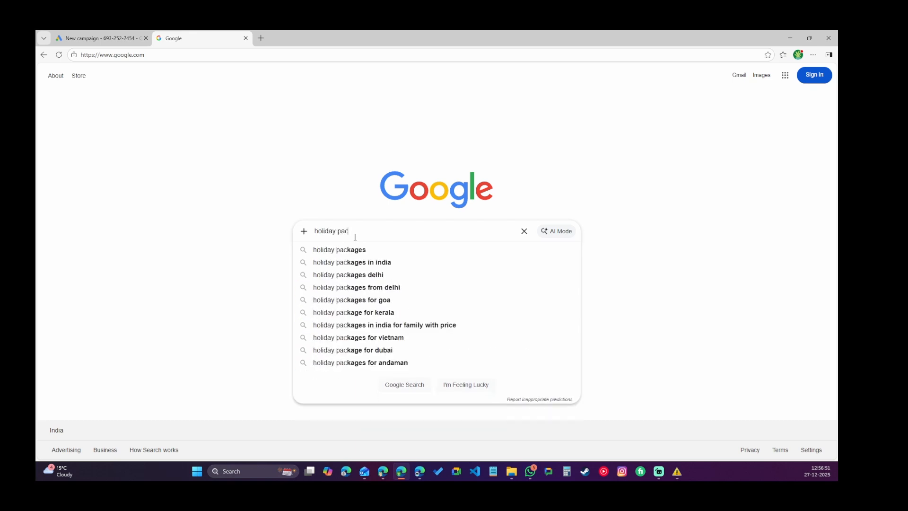
{"action": "type", "text": "kage"}
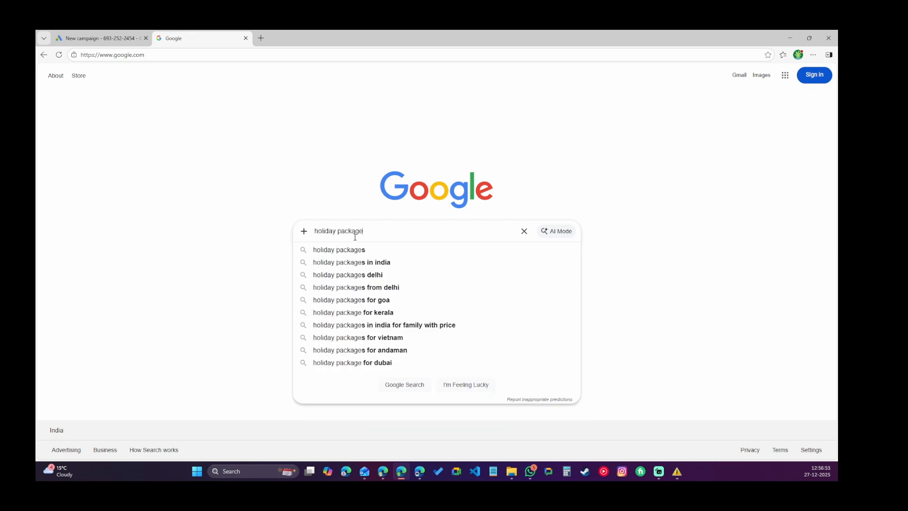
{"action": "type", "text": " for US"}
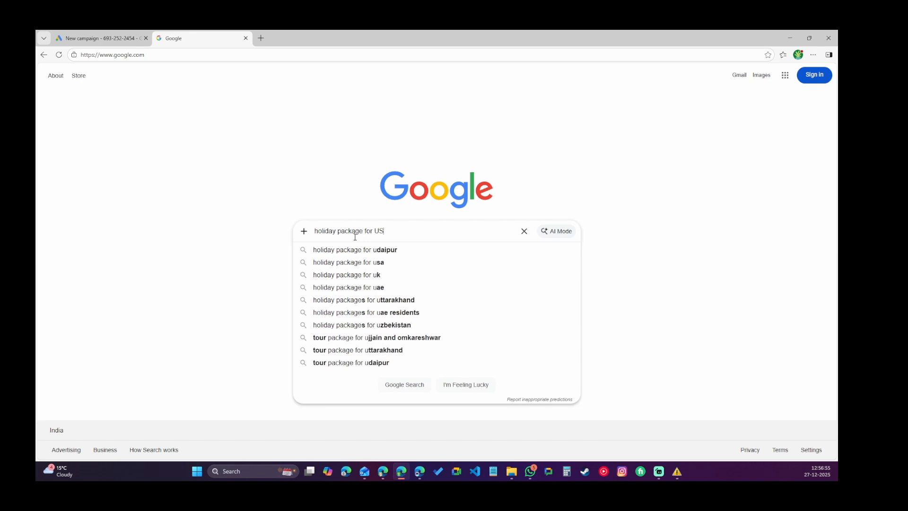
{"action": "type", "text": "A"}
{"action": "key", "text": "Return"}
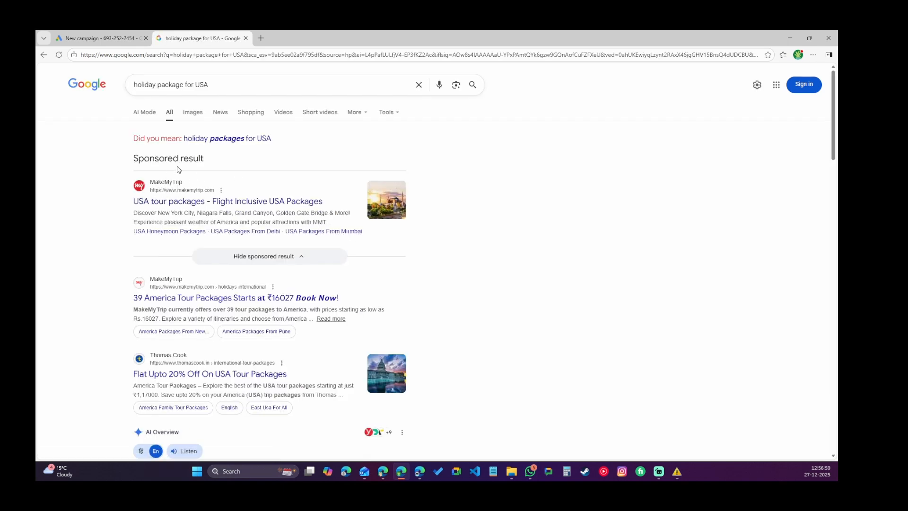
Examine the sponsored results in the search, switching between the search and campaign tabs.
{"action": "left_click_drag", "start_coordinate": [135, 159], "coordinate": [217, 157]}
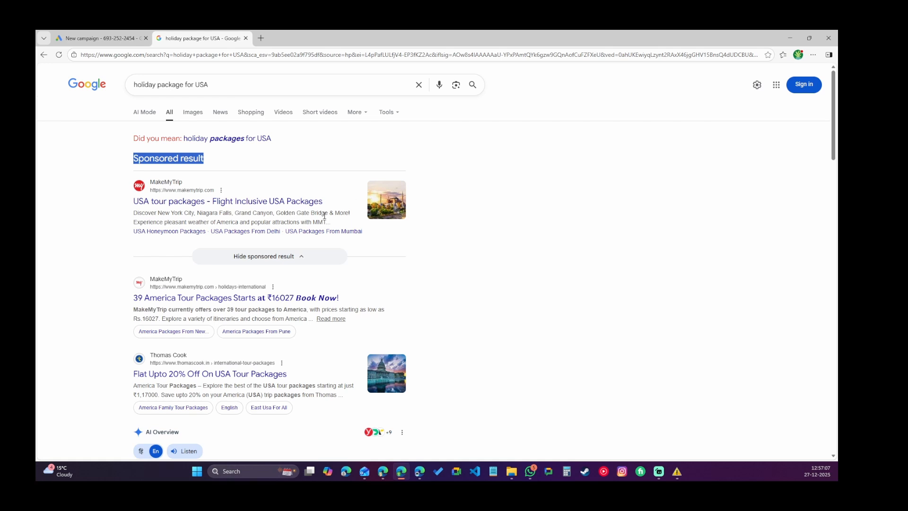
{"action": "scroll", "coordinate": [256, 210], "scroll_direction": "down", "scroll_amount": 2}
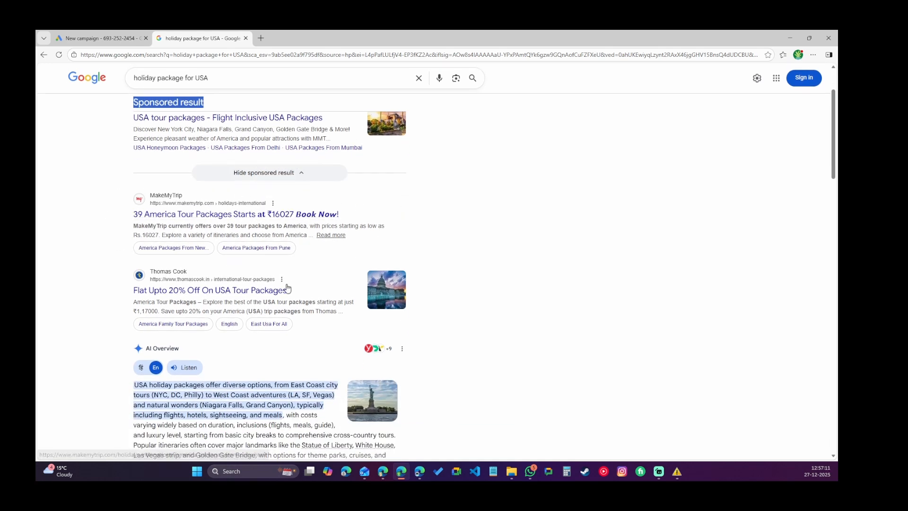
{"action": "scroll", "coordinate": [292, 283], "scroll_direction": "up", "scroll_amount": 2}
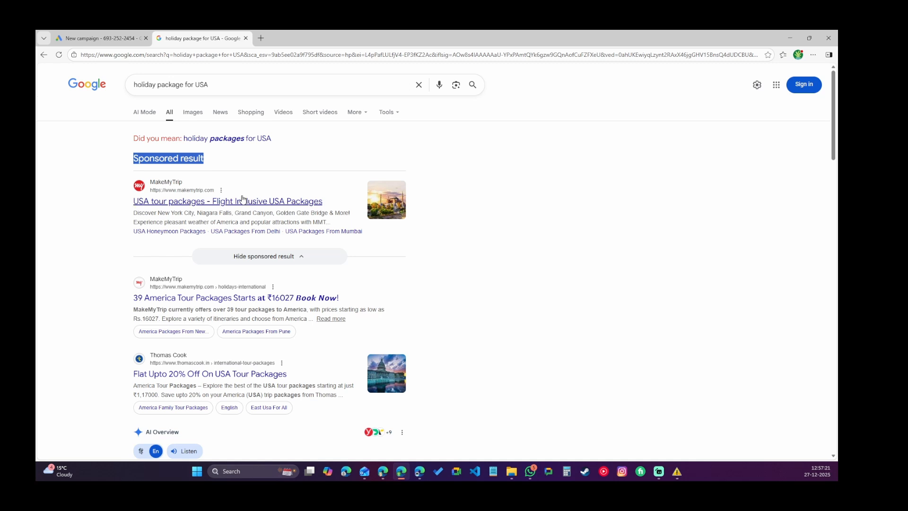
{"action": "left_click", "coordinate": [91, 40]}
{"action": "left_click", "coordinate": [264, 245]}
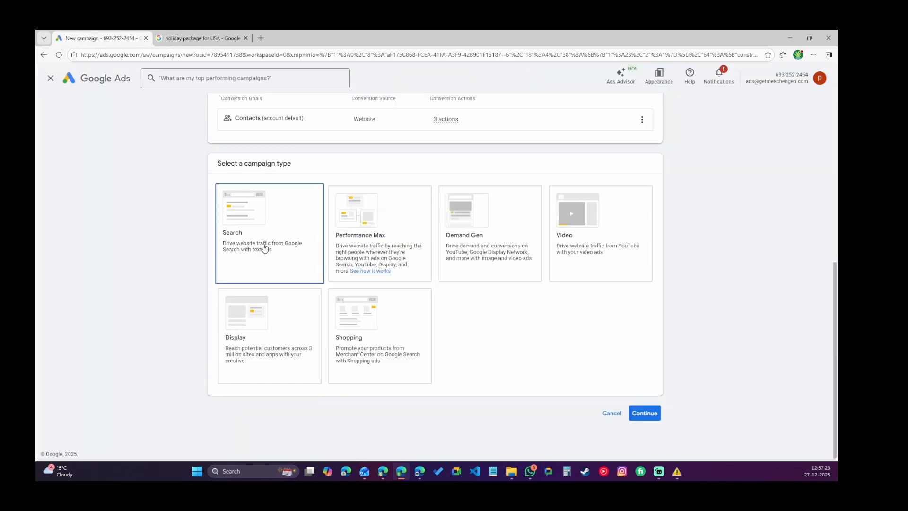
{"action": "left_click", "coordinate": [193, 37]}
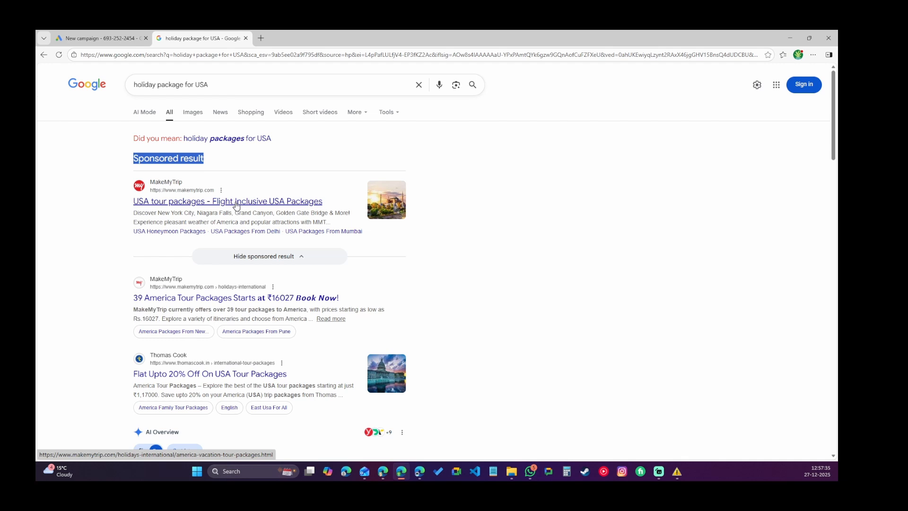
{"action": "left_click", "coordinate": [100, 32]}
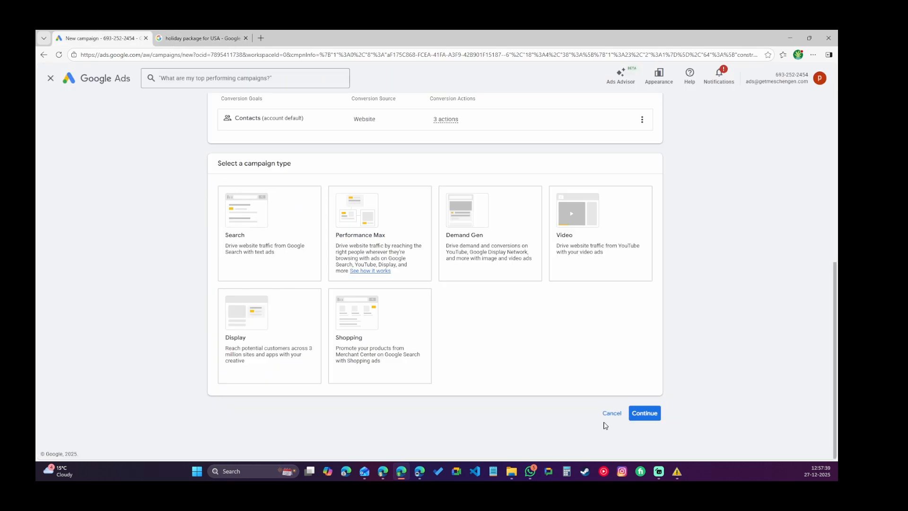
Select Search as the campaign type.
{"action": "left_click", "coordinate": [645, 413]}
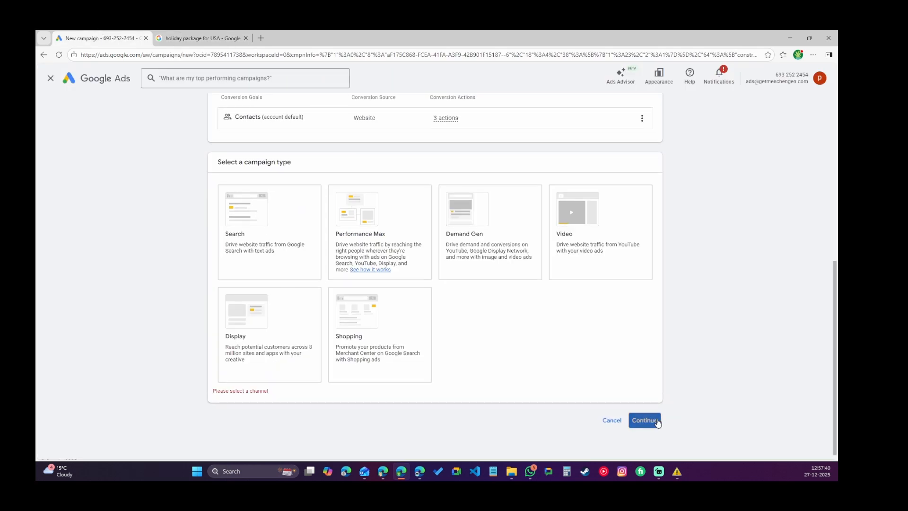
{"action": "left_click", "coordinate": [246, 250]}
{"action": "scroll", "coordinate": [622, 416], "scroll_direction": "down", "scroll_amount": 2}
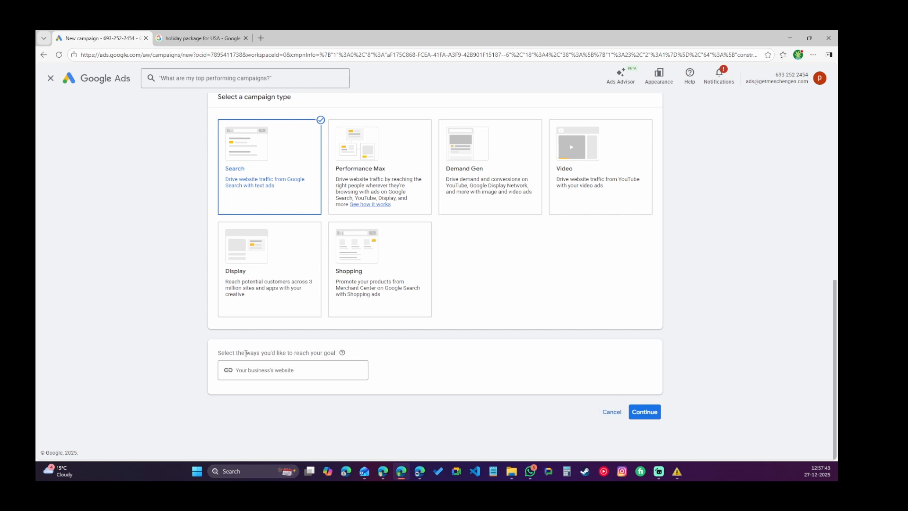
{"action": "left_click", "coordinate": [278, 377]}
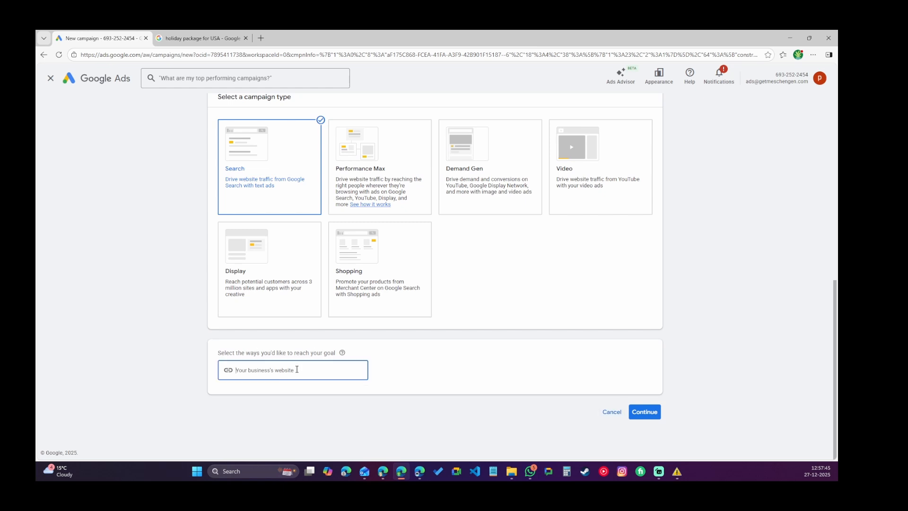
{"action": "left_click", "coordinate": [180, 36]}
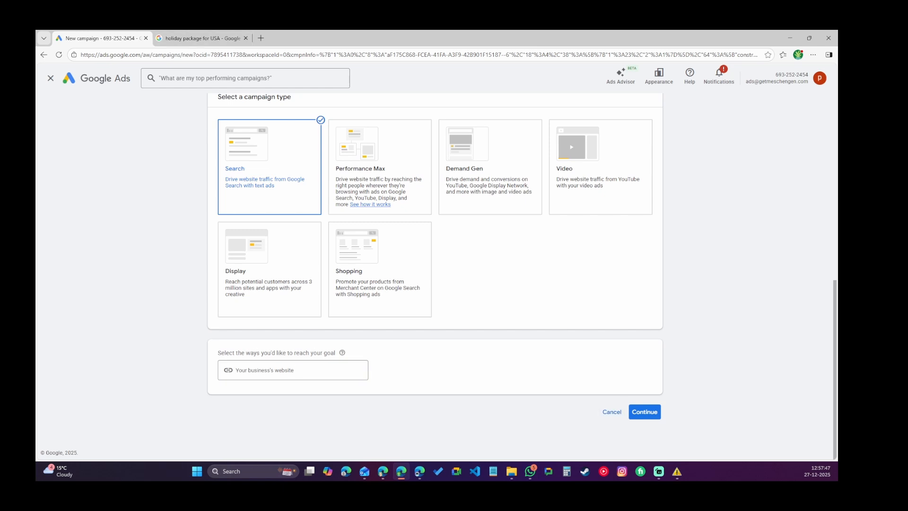
{"action": "key", "text": "alt+Tab"}
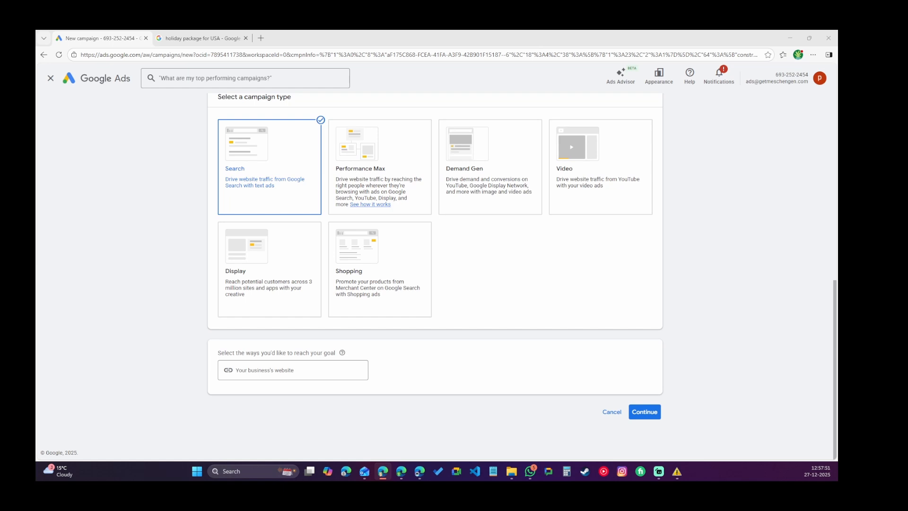
{"action": "left_click", "coordinate": [262, 373]}
{"action": "type", "text": "https://getmeschengen.com/"}
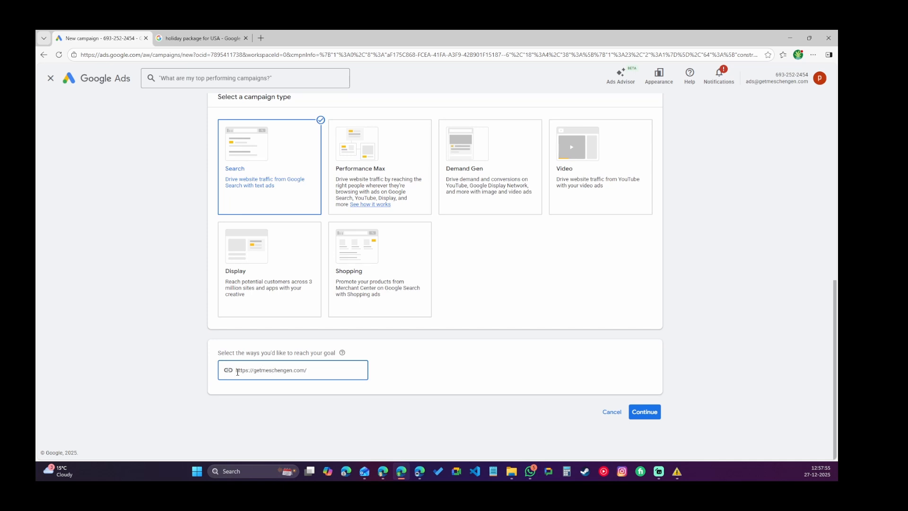
{"action": "left_click", "coordinate": [644, 410]}
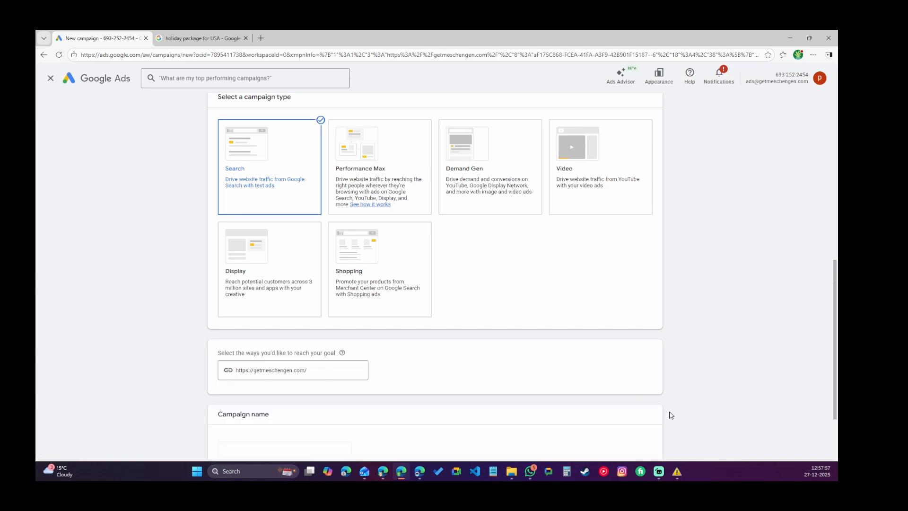
Name the campaign getmeschengen-visa-search-campaign and continue.
{"action": "scroll", "coordinate": [681, 293], "scroll_direction": "down", "scroll_amount": 2}
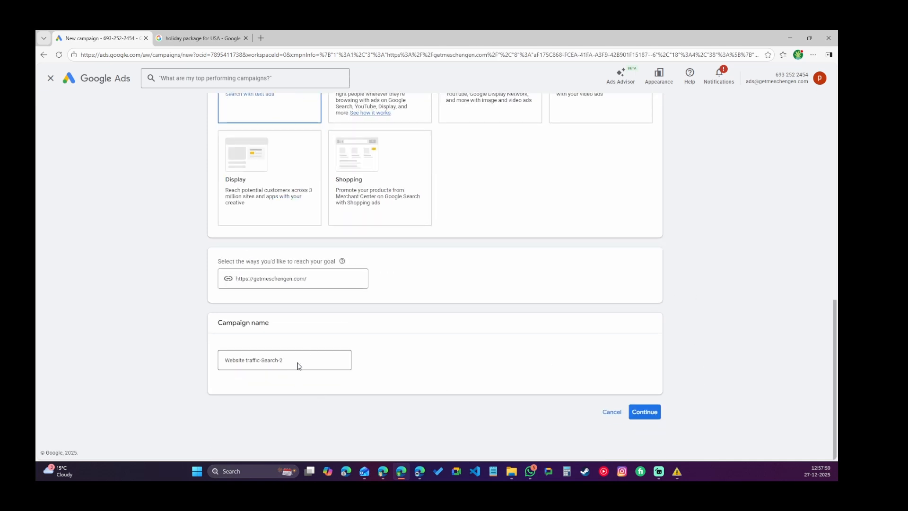
{"action": "left_click", "coordinate": [330, 363]}
{"action": "left_click_drag", "start_coordinate": [329, 363], "coordinate": [212, 363]}
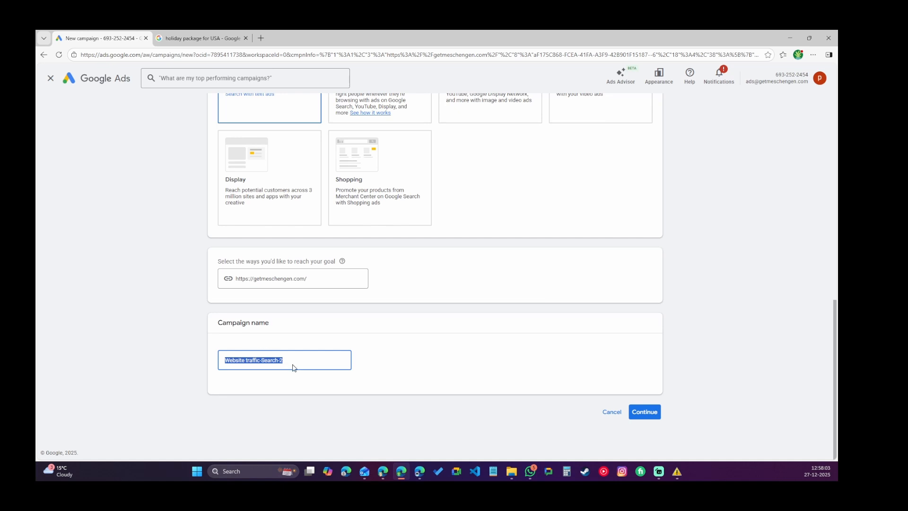
{"action": "type", "text": "getmeschengen-visa-serach-ca,mp"}
{"action": "key", "text": "BackSpace"}
{"action": "key", "text": "BackSpace"}
{"action": "key", "text": "BackSpace"}
{"action": "type", "text": "mpaign"}
{"action": "left_click", "coordinate": [286, 360]}
{"action": "key", "text": "BackSpace"}
{"action": "key", "text": "BackSpace"}
{"action": "type", "text": "ar"}
{"action": "left_click", "coordinate": [333, 360]}
{"action": "left_click", "coordinate": [647, 412]}
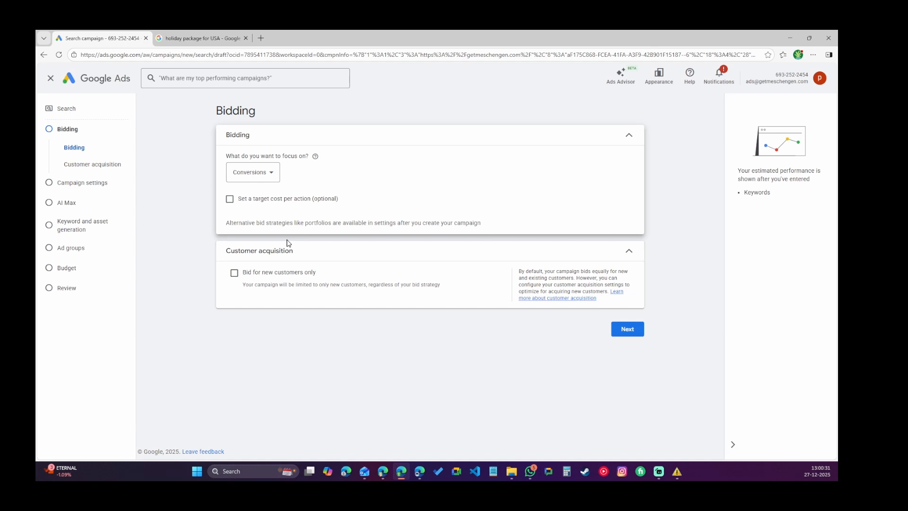
Set the bidding focus to Conversions.
{"action": "left_click", "coordinate": [263, 174]}
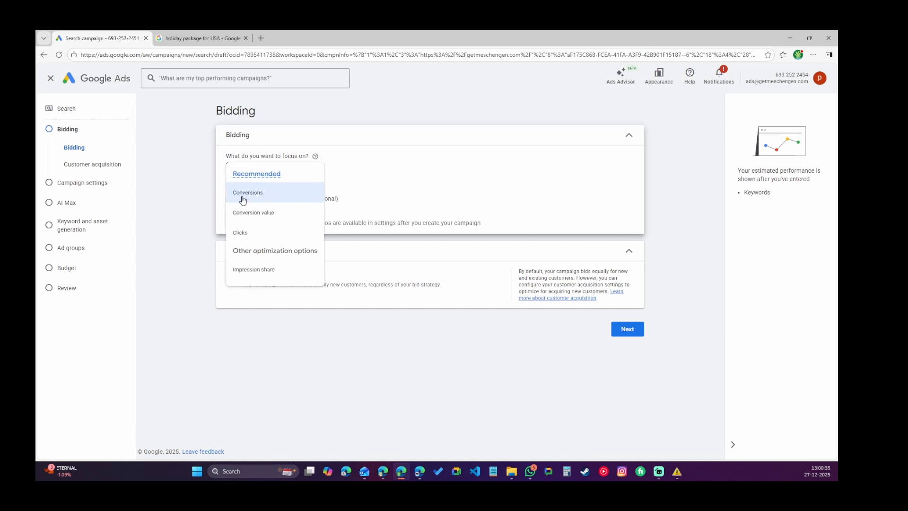
{"action": "left_click", "coordinate": [243, 197]}
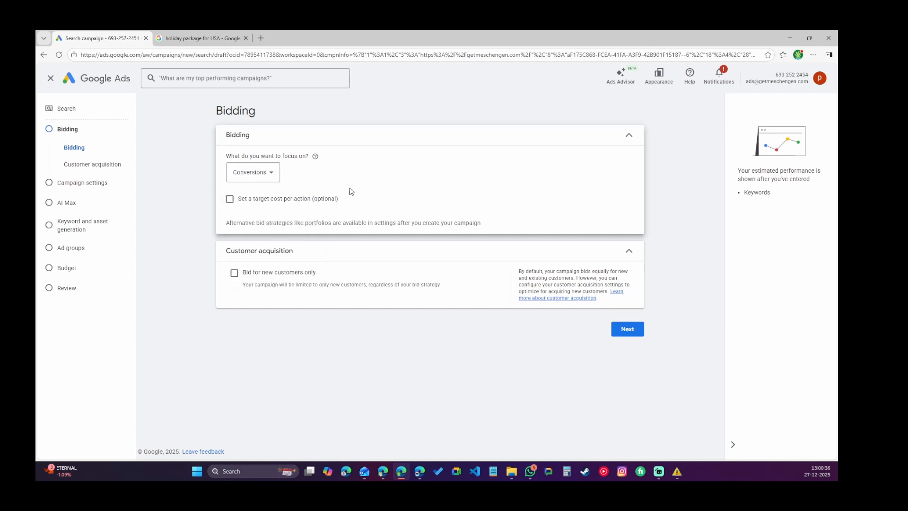
{"action": "left_click", "coordinate": [229, 199]}
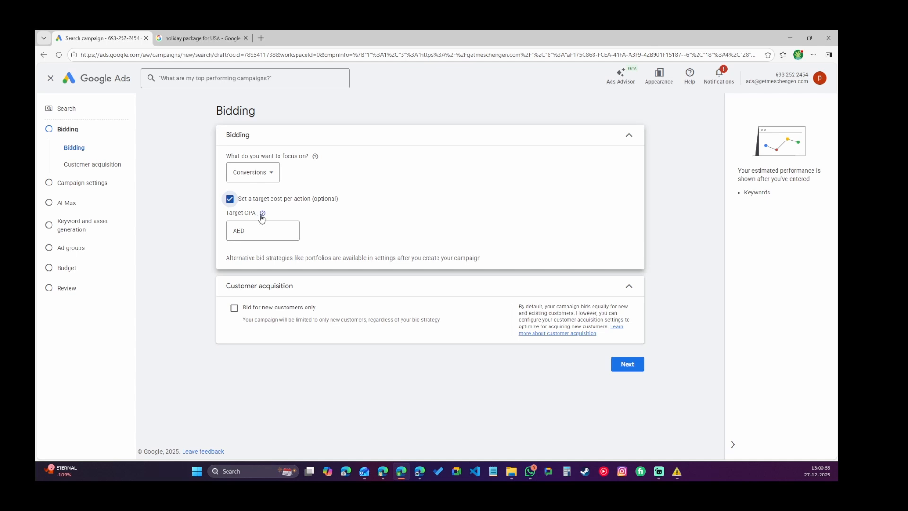
{"action": "mouse_move", "coordinate": [261, 218]}
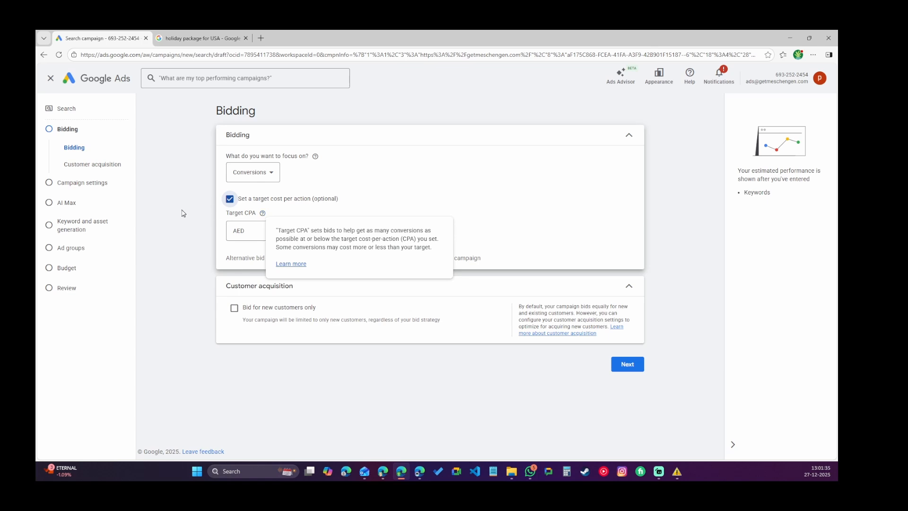
{"action": "left_click", "coordinate": [233, 230]}
{"action": "type", "text": "10"}
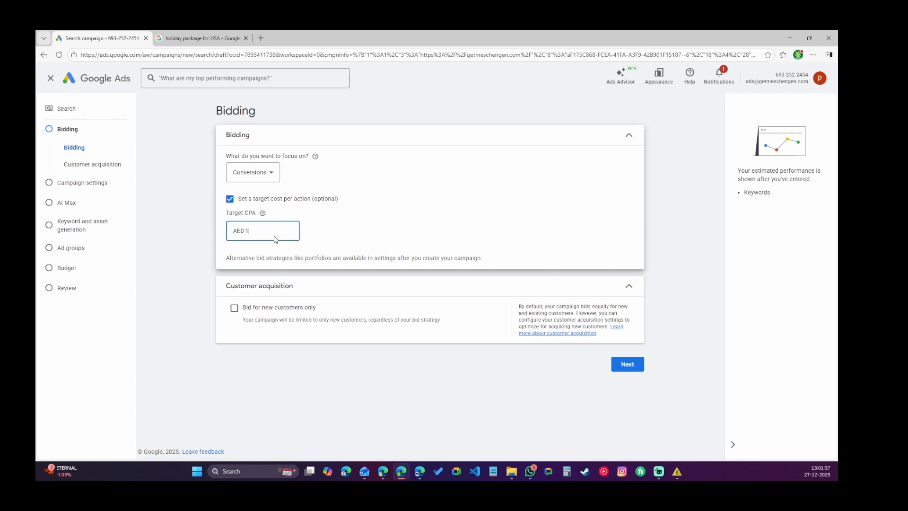
{"action": "double_click", "coordinate": [250, 230]}
{"action": "left_click", "coordinate": [230, 198]}
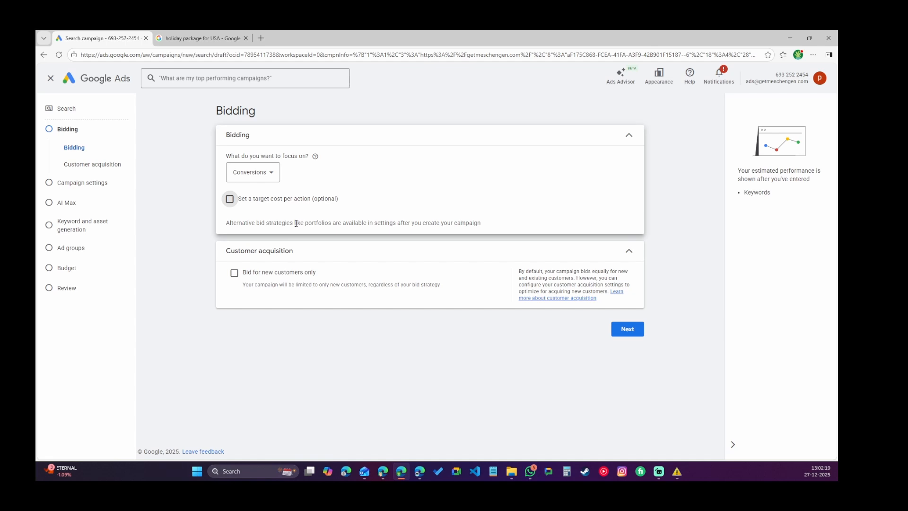
Continue to campaign settings and turn off both the Google Search Partners and Google Display networks.
{"action": "left_click", "coordinate": [627, 329]}
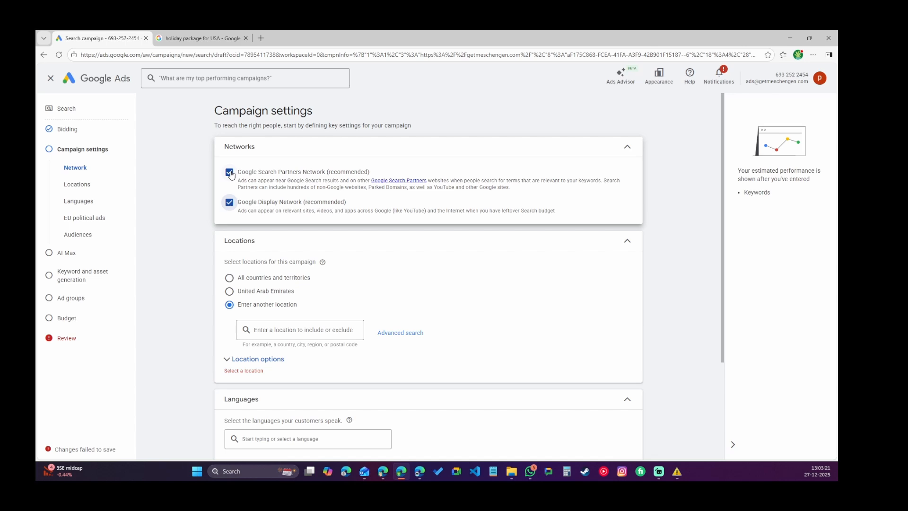
{"action": "left_click", "coordinate": [230, 173]}
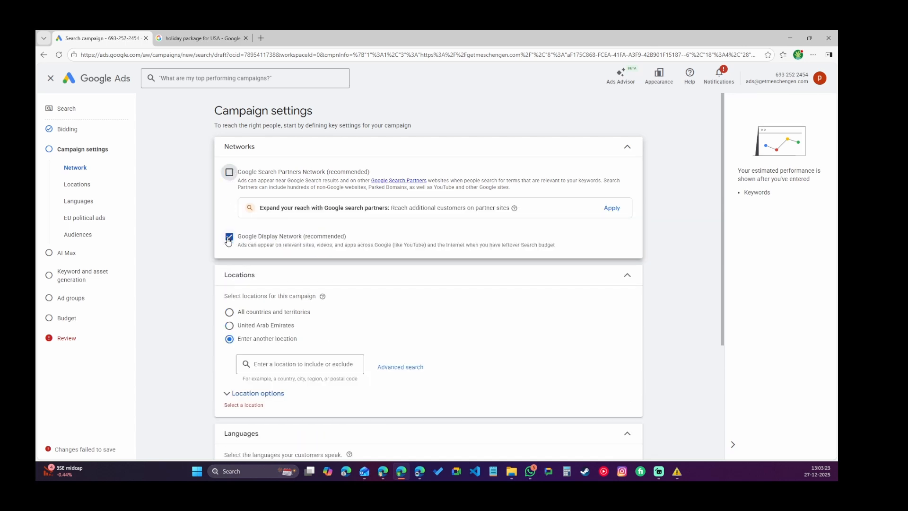
{"action": "left_click", "coordinate": [229, 237]}
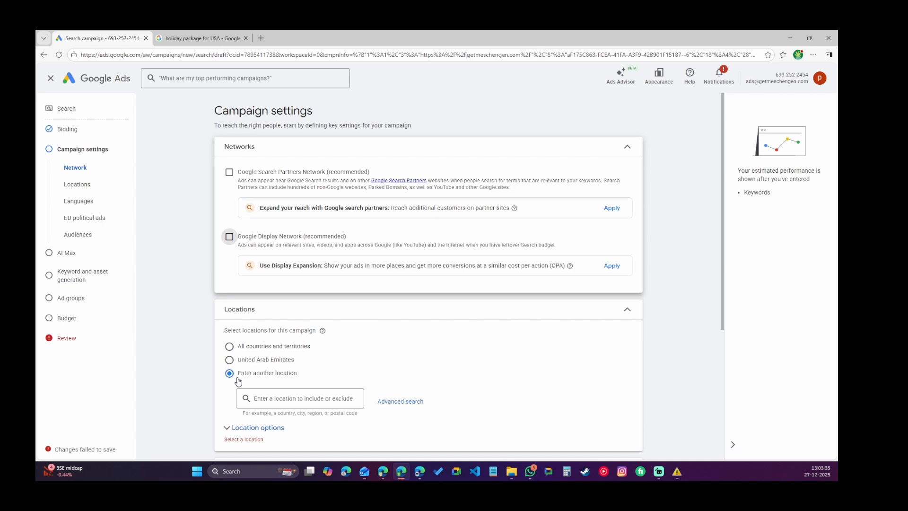
Target a 20 mi radius around JBR - Dubai as the campaign location and save it.
{"action": "left_click", "coordinate": [402, 403]}
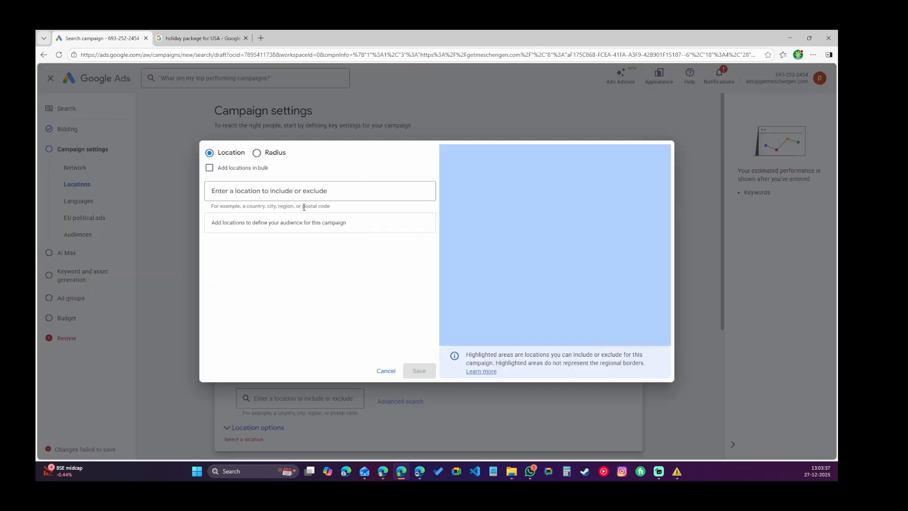
{"action": "left_click", "coordinate": [313, 187]}
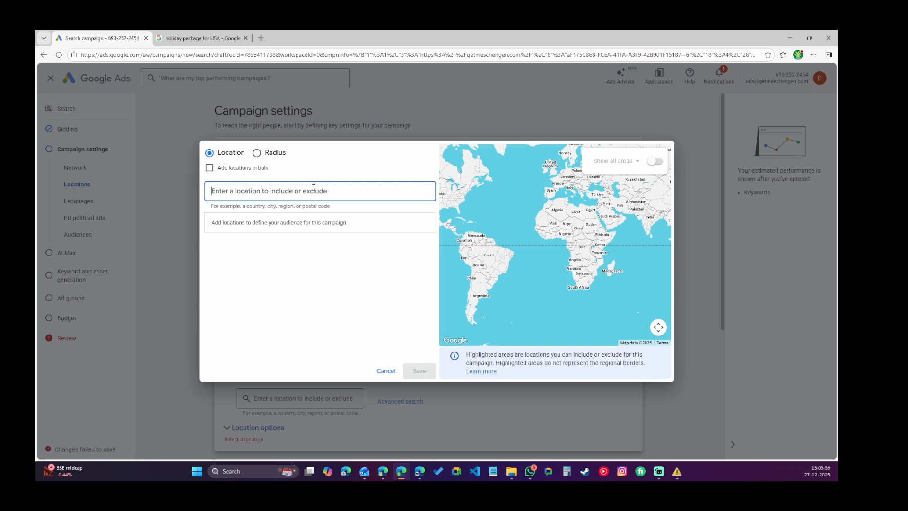
{"action": "type", "text": "dubai"}
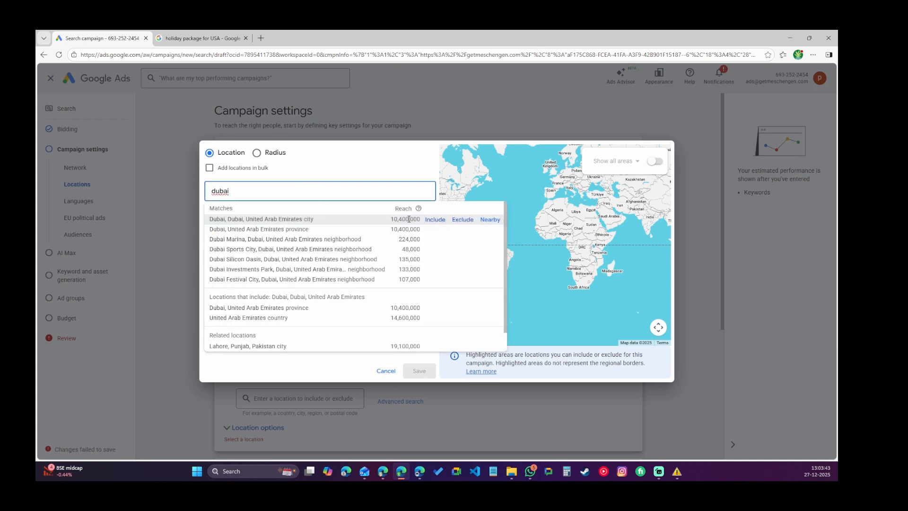
{"action": "left_click", "coordinate": [434, 220]}
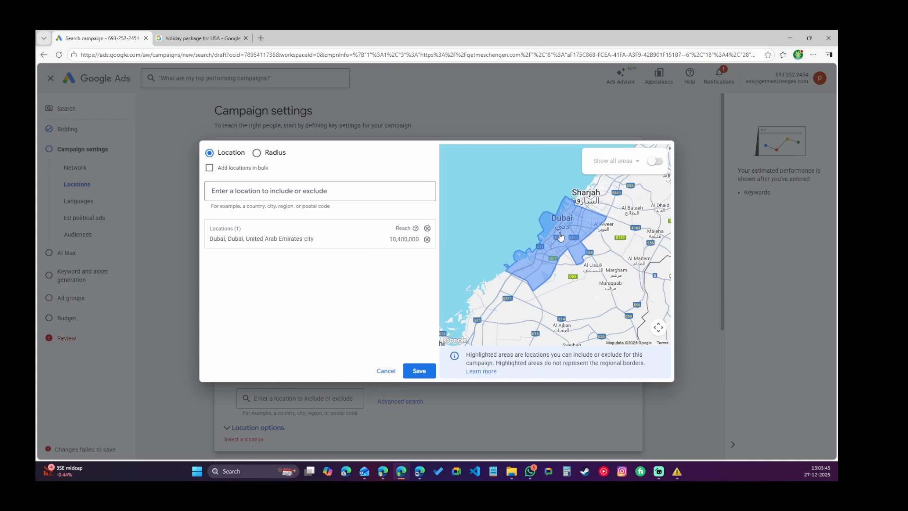
{"action": "left_click", "coordinate": [257, 152]}
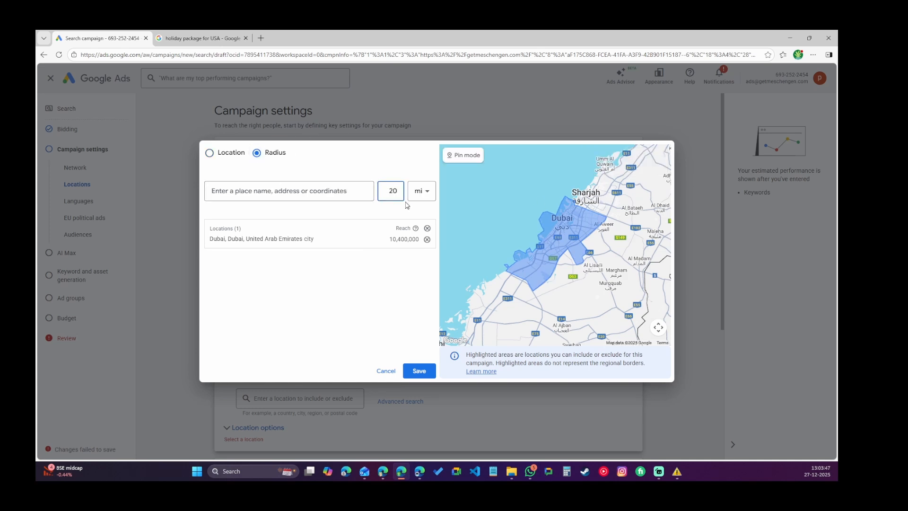
{"action": "left_click", "coordinate": [427, 239]}
{"action": "left_click", "coordinate": [303, 189]}
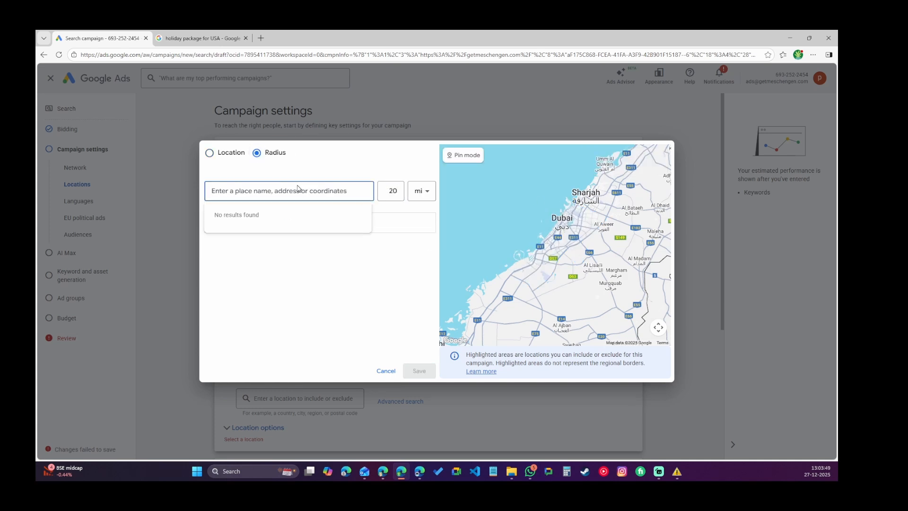
{"action": "type", "text": "jbr"}
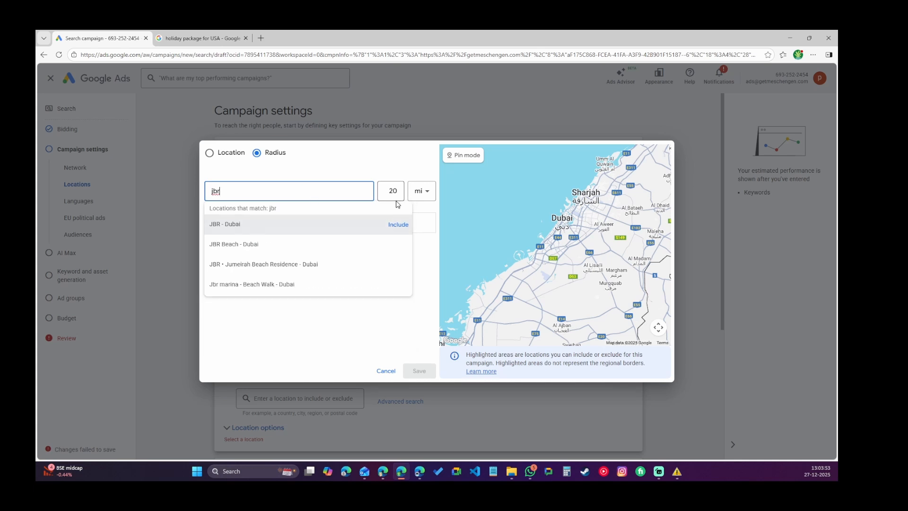
{"action": "left_click", "coordinate": [398, 224]}
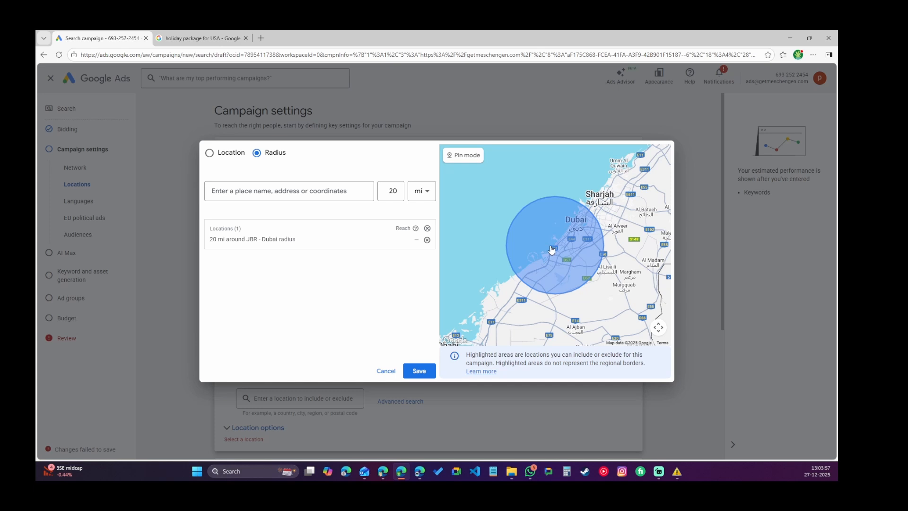
{"action": "left_click", "coordinate": [418, 371]}
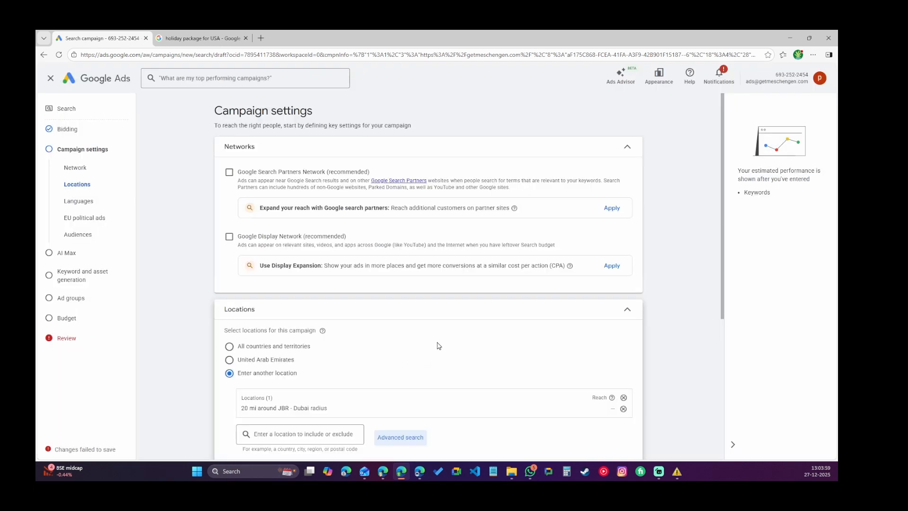
Set the location option to include only Presence: people in or regularly in the targeted locations.
{"action": "scroll", "coordinate": [620, 321], "scroll_direction": "down", "scroll_amount": 3}
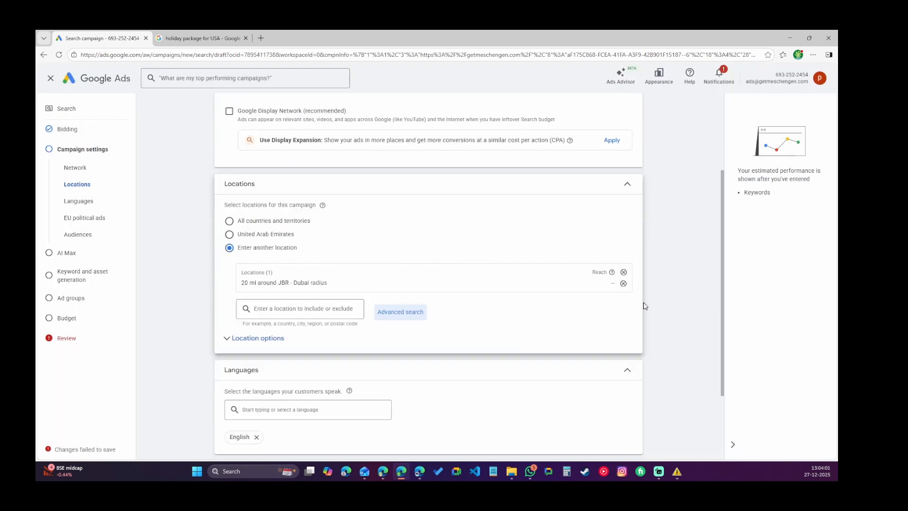
{"action": "left_click", "coordinate": [238, 340]}
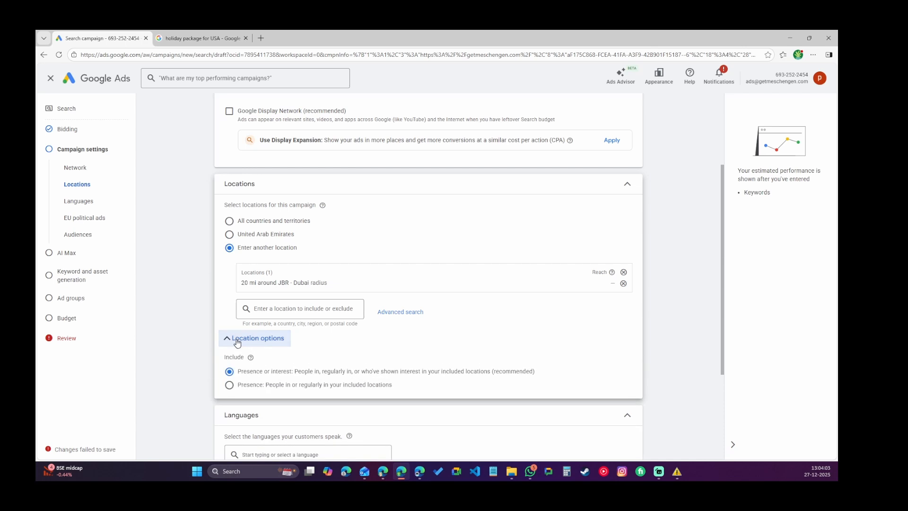
{"action": "left_click", "coordinate": [229, 386]}
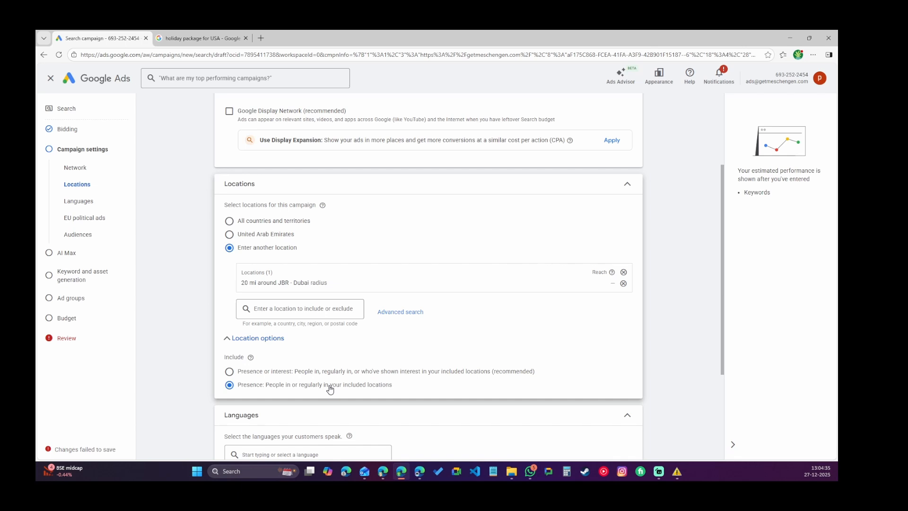
Review the EU political ads answer and the additional settings, then continue to AI Max.
{"action": "scroll", "coordinate": [476, 331], "scroll_direction": "down", "scroll_amount": 3}
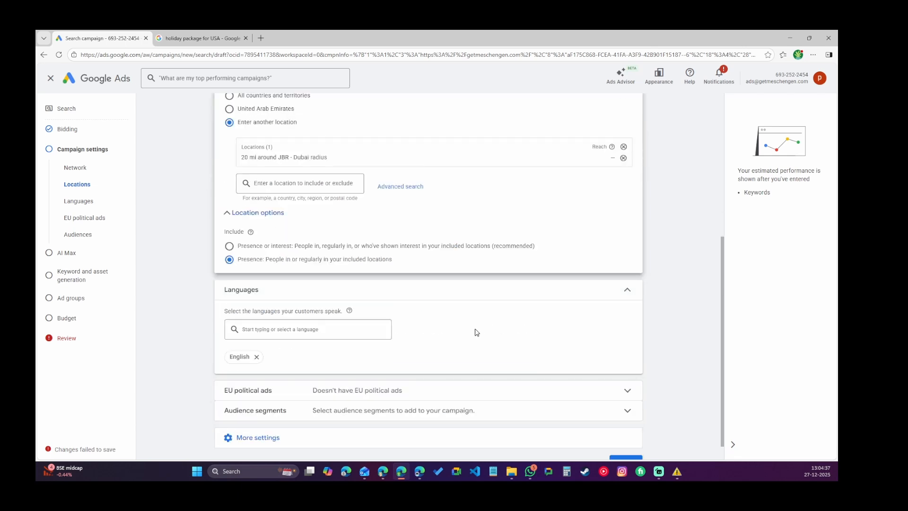
{"action": "scroll", "coordinate": [487, 327], "scroll_direction": "down", "scroll_amount": 1}
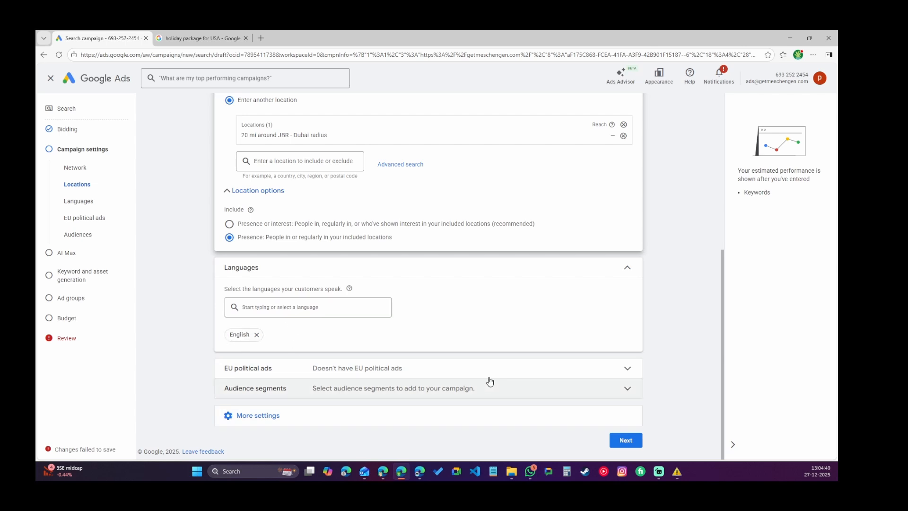
{"action": "left_click", "coordinate": [476, 371]}
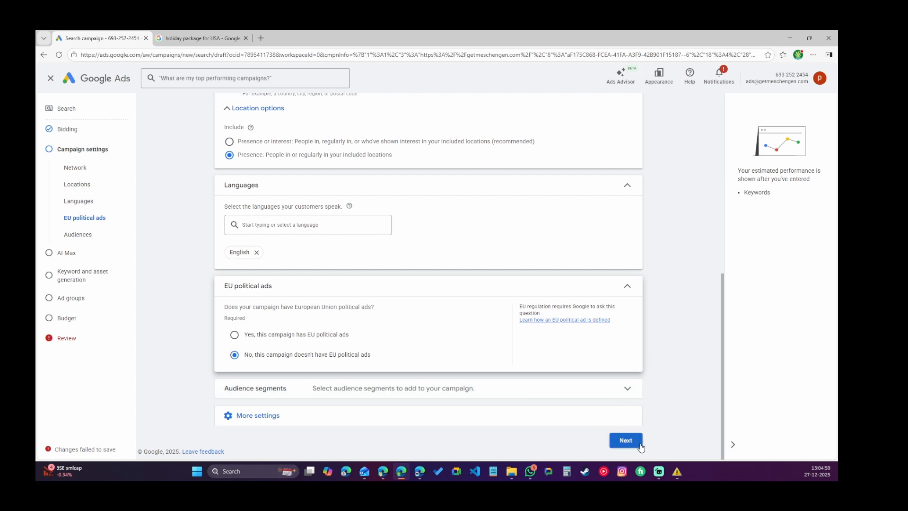
{"action": "left_click", "coordinate": [405, 416]}
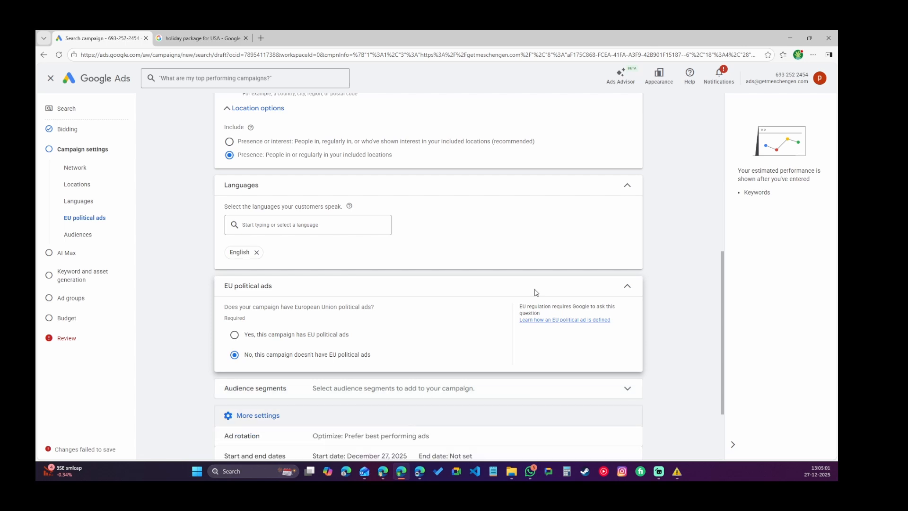
{"action": "scroll", "coordinate": [544, 292], "scroll_direction": "down", "scroll_amount": 2}
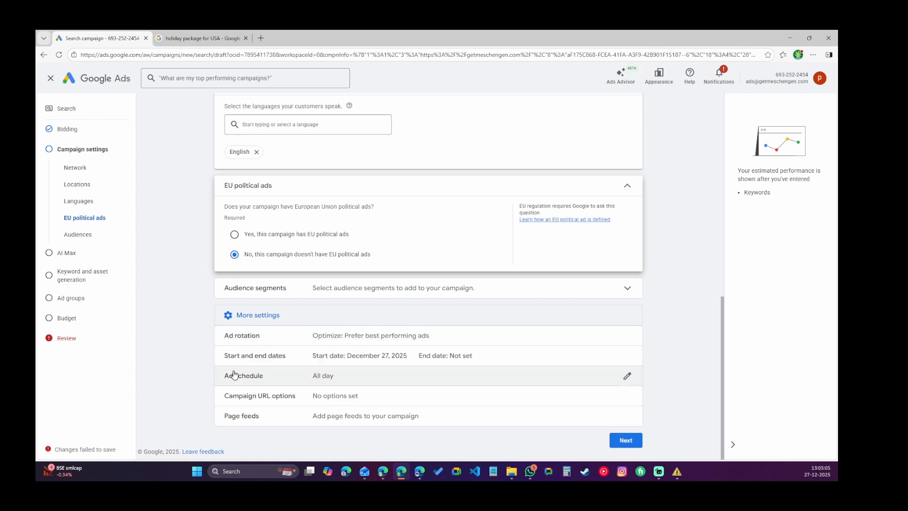
{"action": "left_click", "coordinate": [637, 444]}
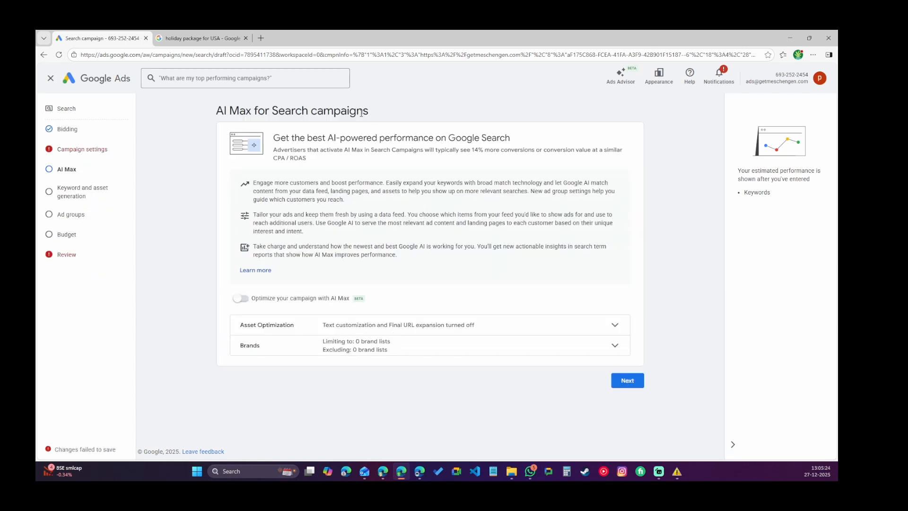
Leave AI Max off and skip keyword and asset generation.
{"action": "left_click", "coordinate": [627, 381]}
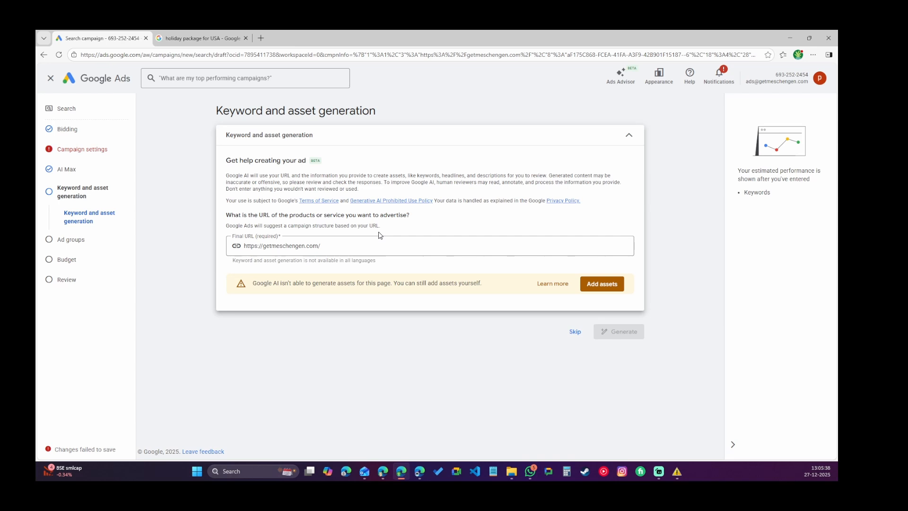
{"action": "left_click", "coordinate": [575, 332]}
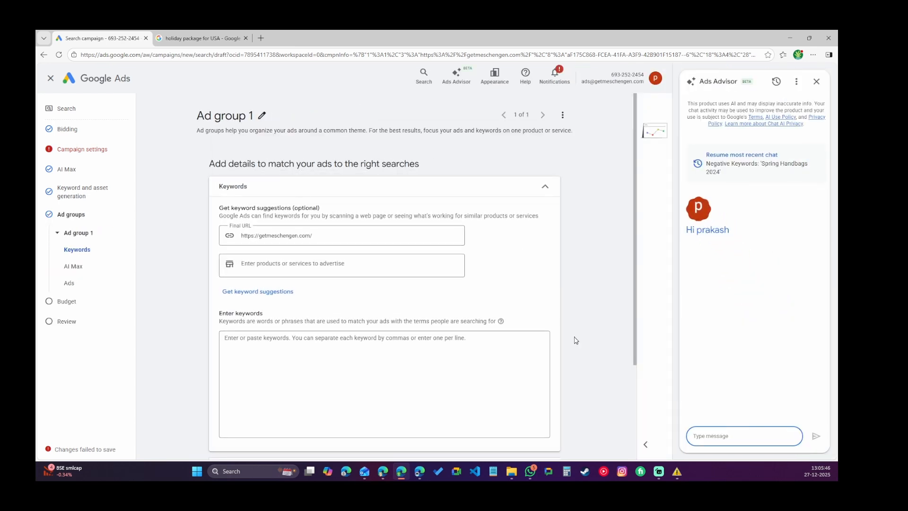
Close the Ads Advisor panel and request keyword suggestions for the product schengen visa.
{"action": "left_click", "coordinate": [817, 85]}
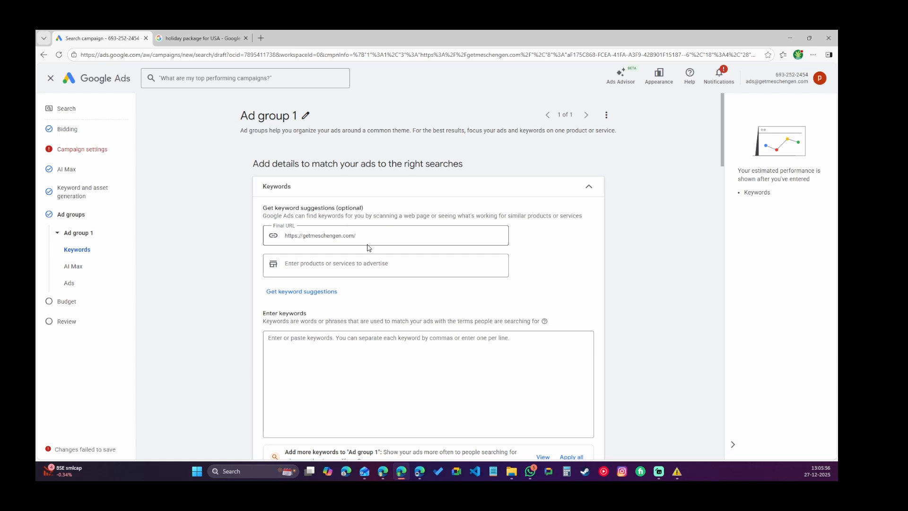
{"action": "left_click", "coordinate": [350, 270]}
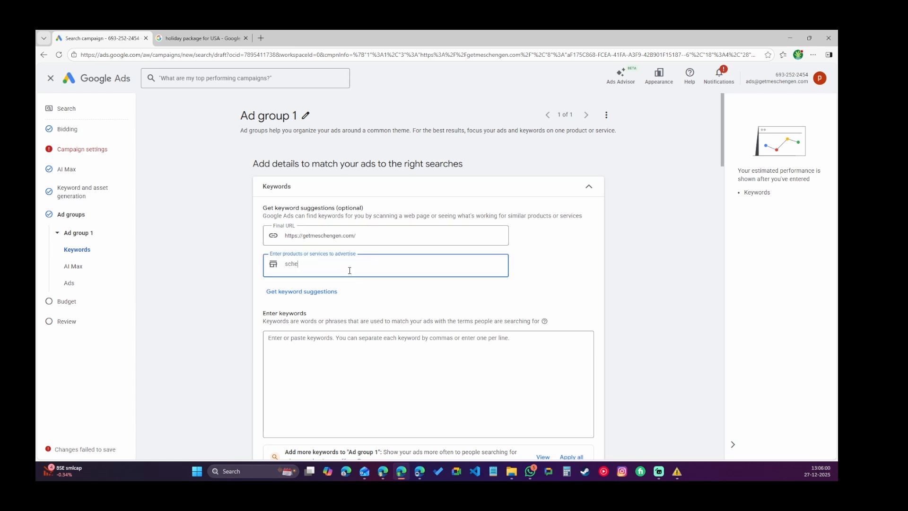
{"action": "type", "text": "schegen"}
{"action": "key", "text": "BackSpace"}
{"action": "key", "text": "BackSpace"}
{"action": "key", "text": "BackSpace"}
{"action": "type", "text": "ngen visa"}
{"action": "left_click", "coordinate": [282, 291]}
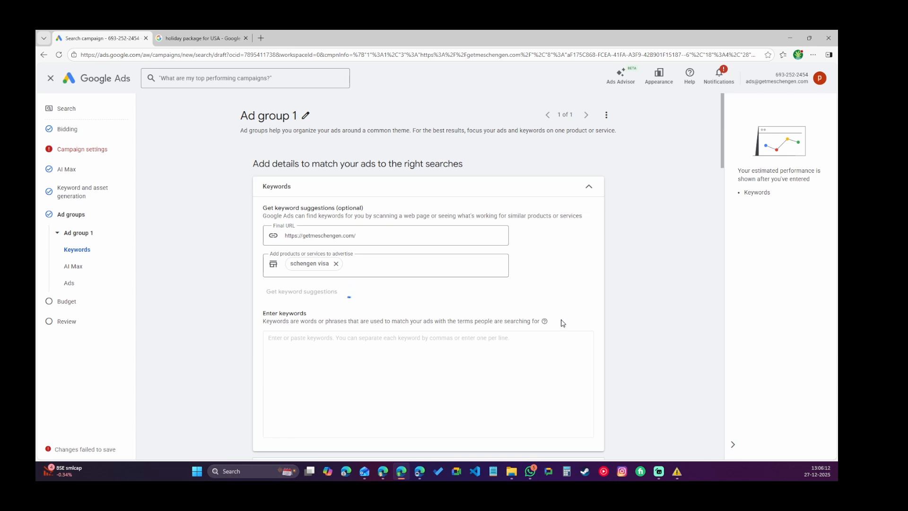
{"action": "left_click", "coordinate": [419, 471]}
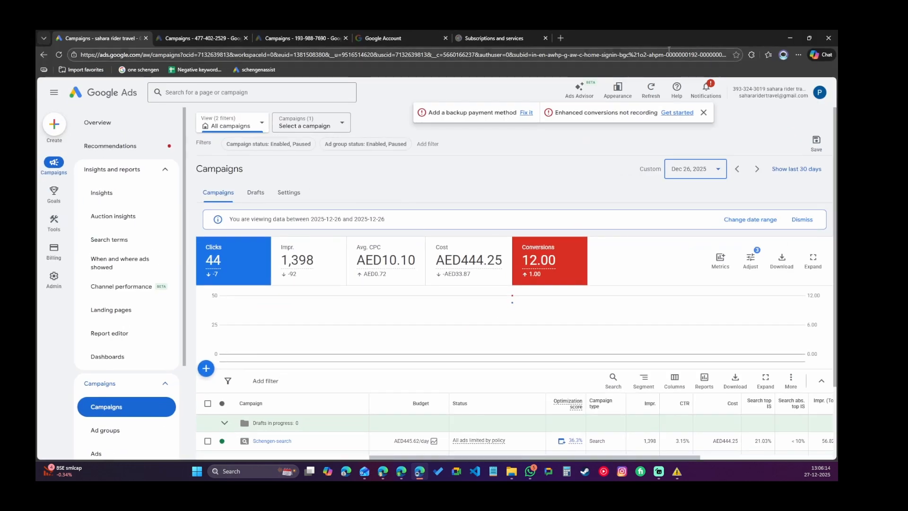
{"action": "left_click_drag", "start_coordinate": [615, 38], "coordinate": [837, 55]}
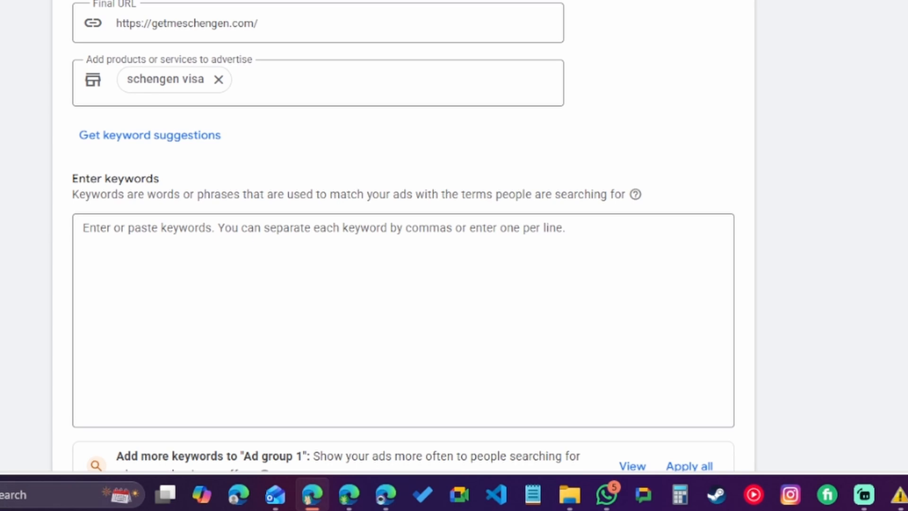
Paste the list of phrase-match country visa keywords, from "spain visa" to "croatia visa", into the ad group's keywords box.
{"action": "left_click", "coordinate": [117, 229]}
{"action": "key", "text": "ctrl+v"}
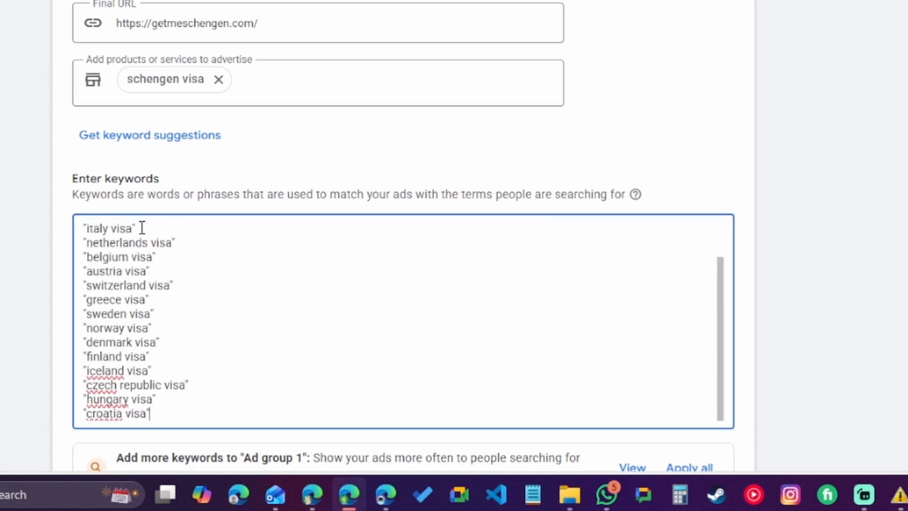
{"action": "left_click_drag", "start_coordinate": [133, 229], "coordinate": [140, 228]}
{"action": "left_click", "coordinate": [145, 231]}
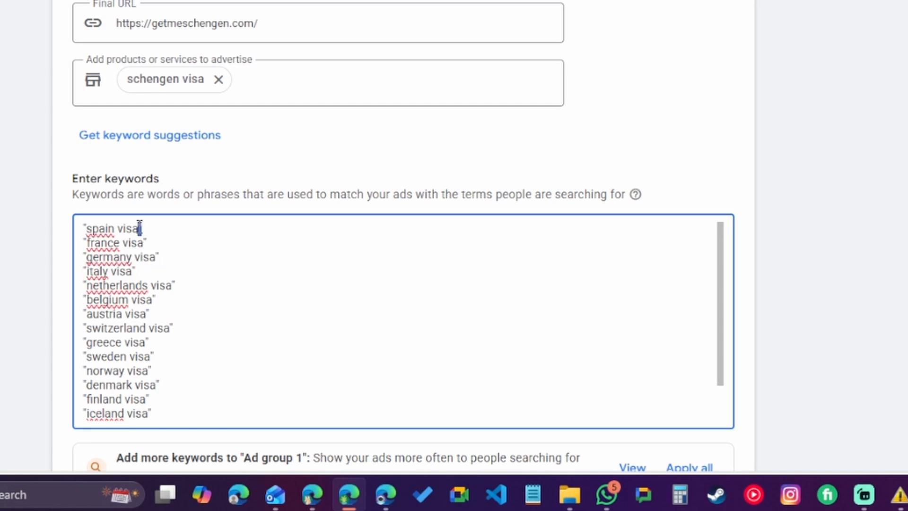
{"action": "left_click", "coordinate": [85, 227]}
{"action": "key", "text": "BackSpace"}
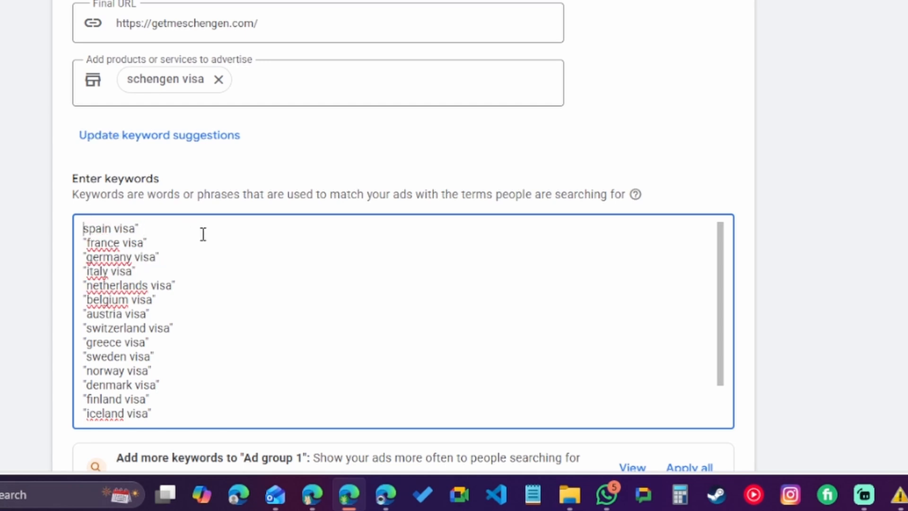
{"action": "left_click", "coordinate": [143, 229]}
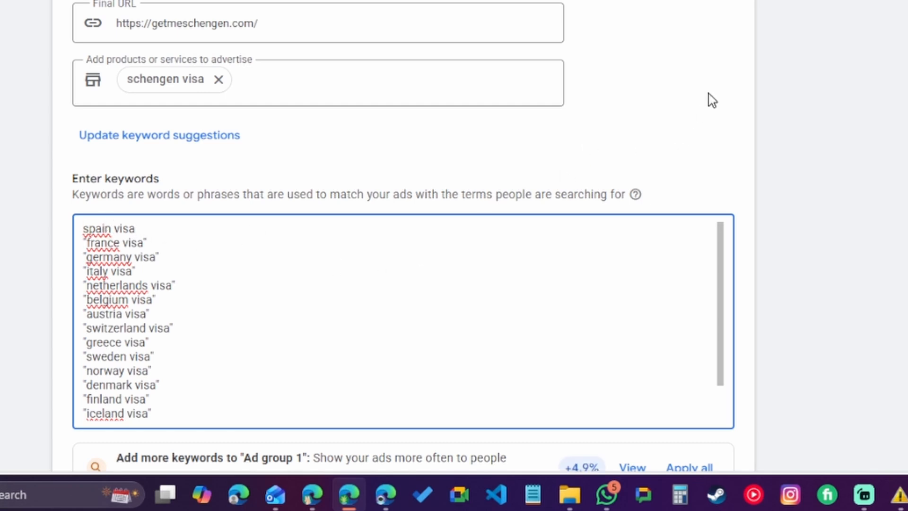
Restore the quotation marks around the first keyword so it reads "spain visa".
{"action": "scroll", "coordinate": [709, 95], "scroll_direction": "down", "scroll_amount": 3}
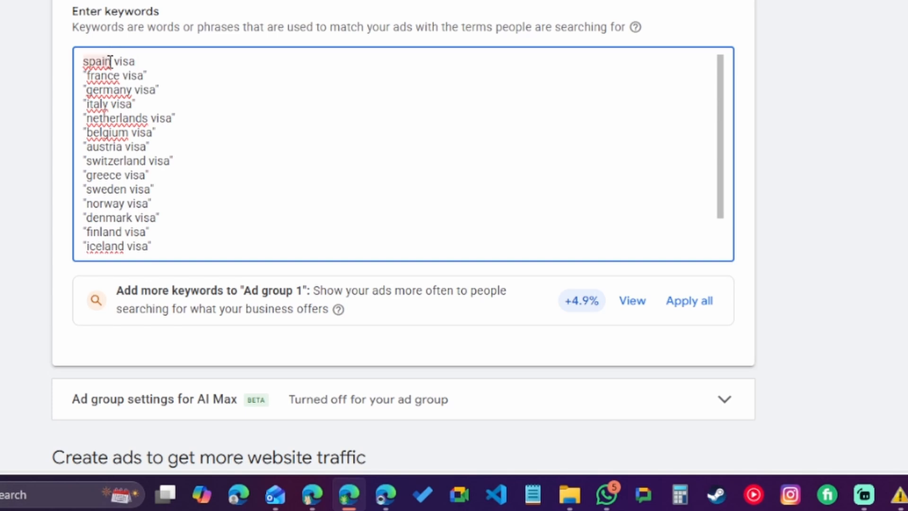
{"action": "double_click", "coordinate": [112, 62]}
{"action": "left_click_drag", "start_coordinate": [112, 62], "coordinate": [136, 62]}
{"action": "left_click", "coordinate": [113, 75]}
{"action": "left_click", "coordinate": [143, 62]}
{"action": "type", "text": "\""}
{"action": "left_click", "coordinate": [81, 61]}
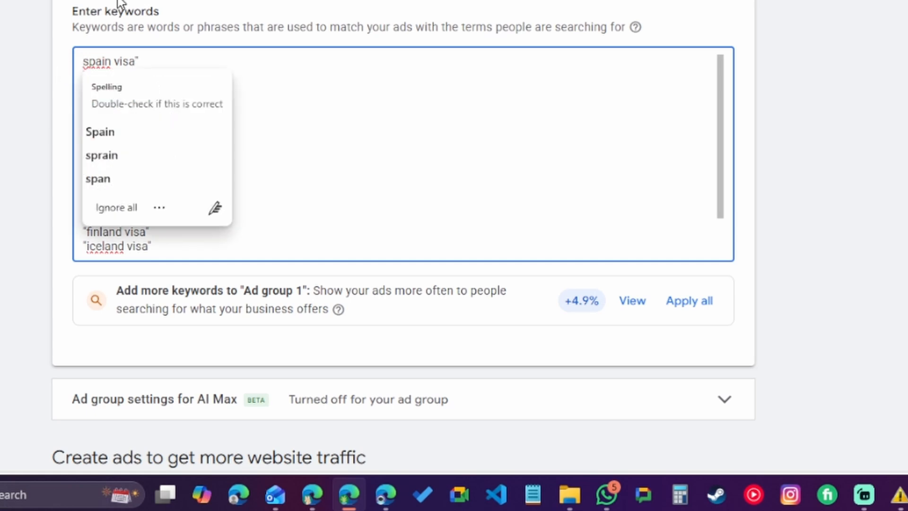
{"action": "type", "text": "\""}
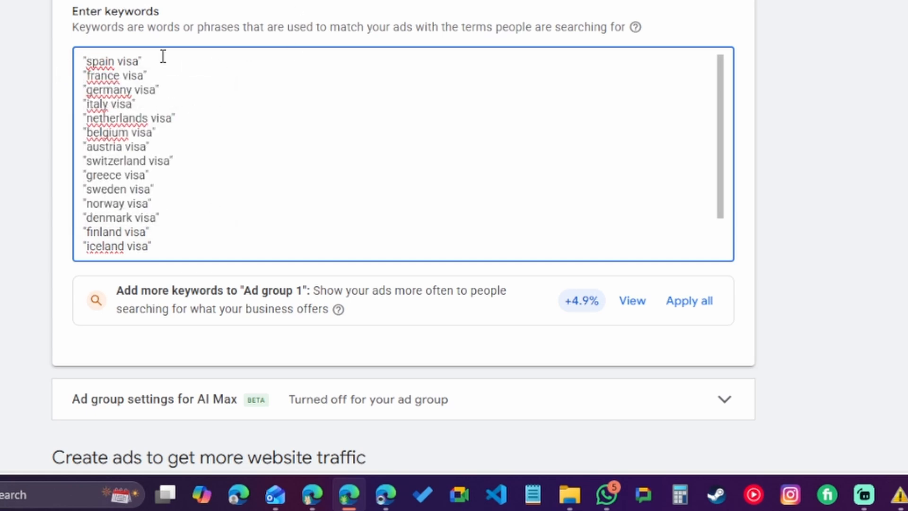
Add the exact-match keyword [schengen travel consultation] on a new line at the end of the keyword list.
{"action": "left_click_drag", "start_coordinate": [162, 57], "coordinate": [79, 59]}
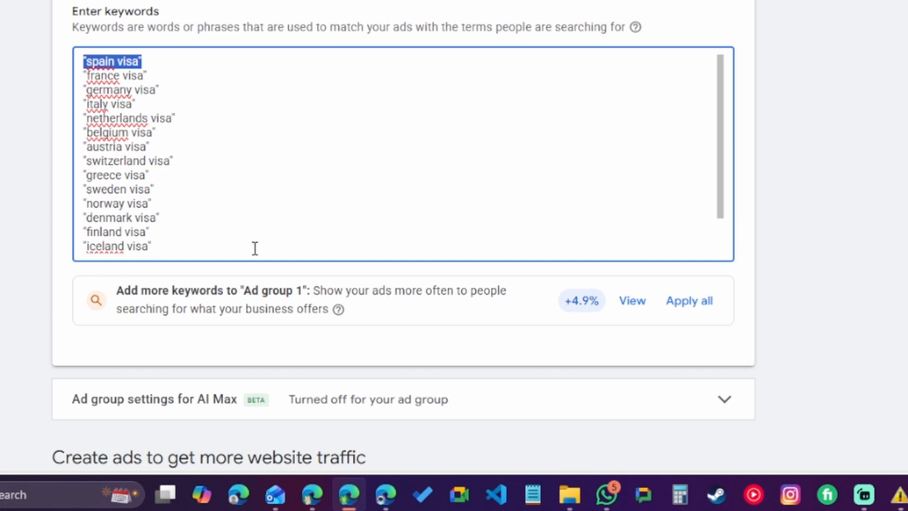
{"action": "left_click", "coordinate": [87, 61]}
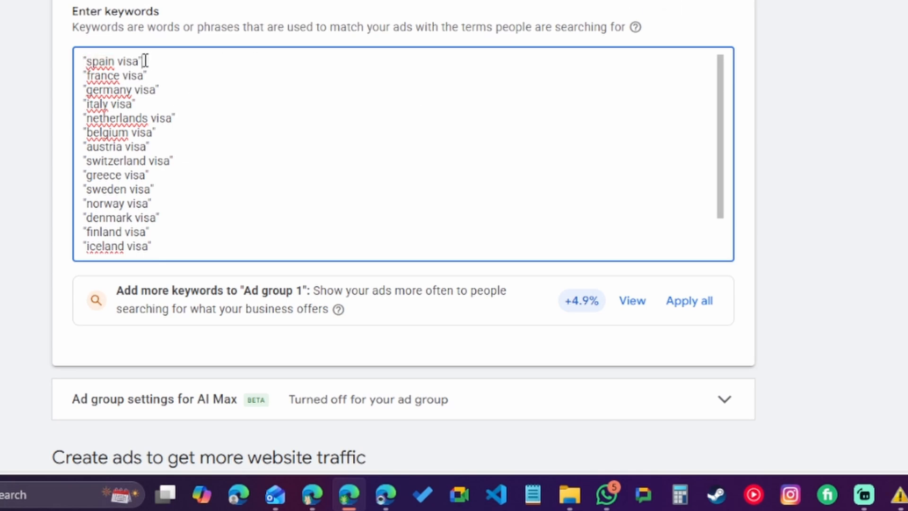
{"action": "left_click_drag", "start_coordinate": [144, 61], "coordinate": [83, 65]}
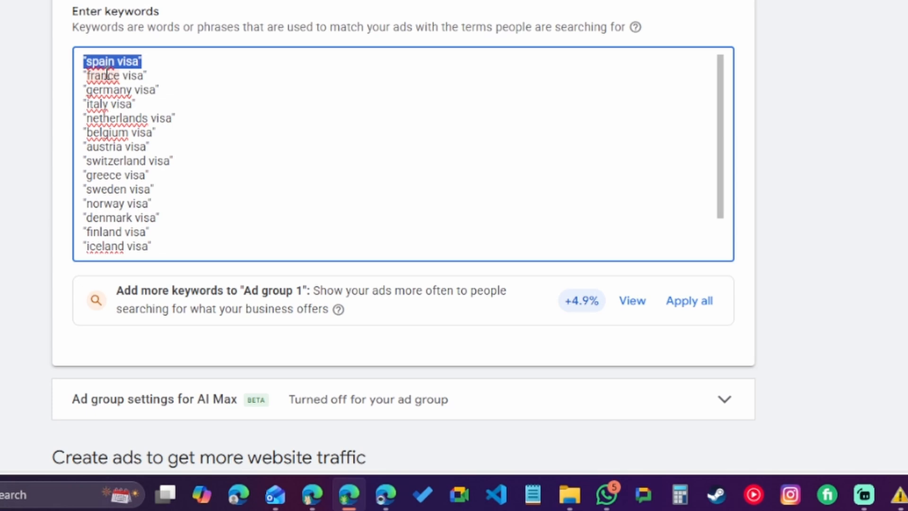
{"action": "scroll", "coordinate": [158, 201], "scroll_direction": "down", "scroll_amount": 1}
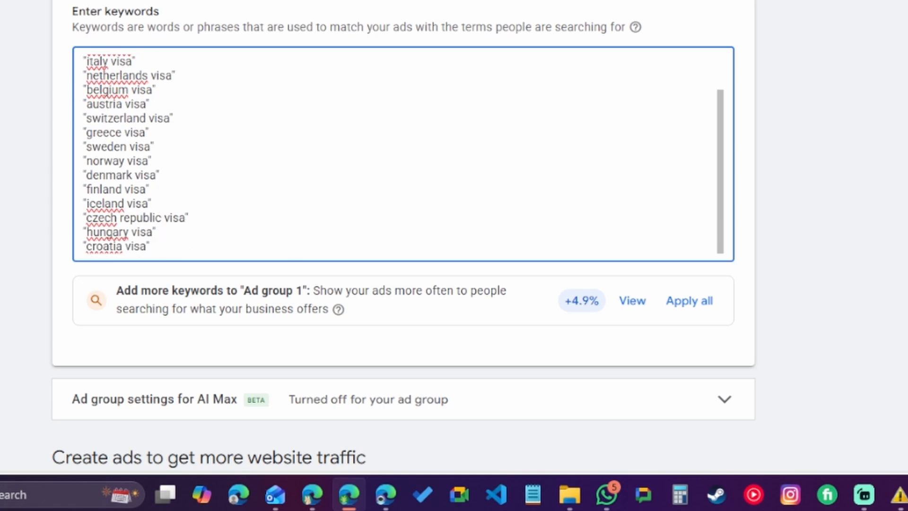
{"action": "key", "text": "alt+Tab"}
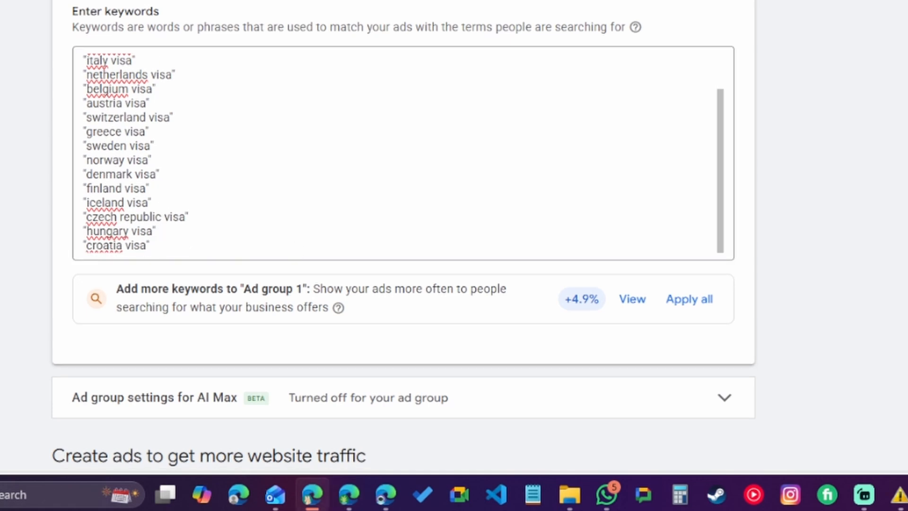
{"action": "left_click", "coordinate": [183, 246]}
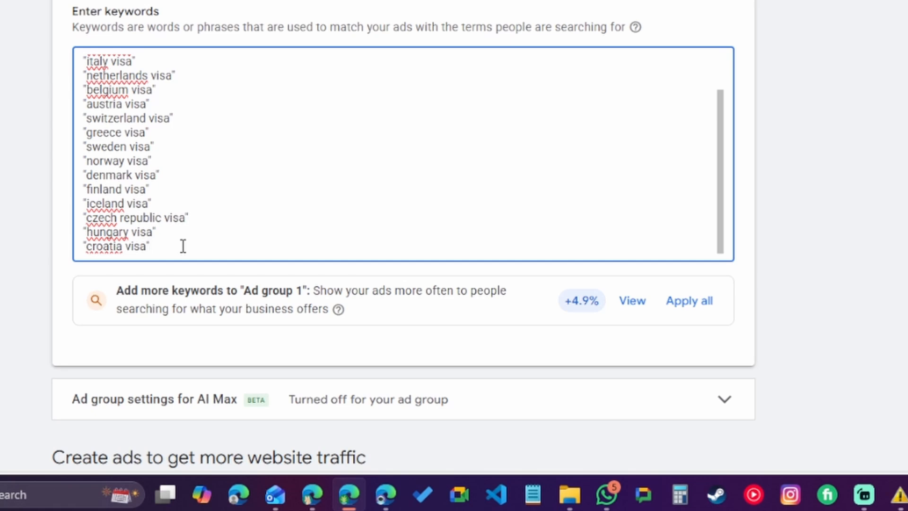
{"action": "key", "text": "Return"}
{"action": "type", "text": "[schengen travel consultation]"}
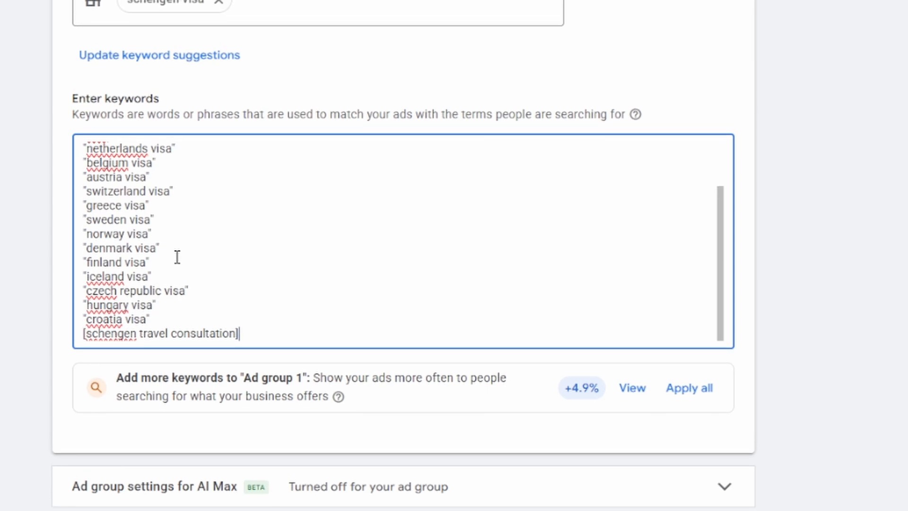
Review the entered keyword list and scroll to the ad creation section.
{"action": "scroll", "coordinate": [175, 231], "scroll_direction": "up", "scroll_amount": 3}
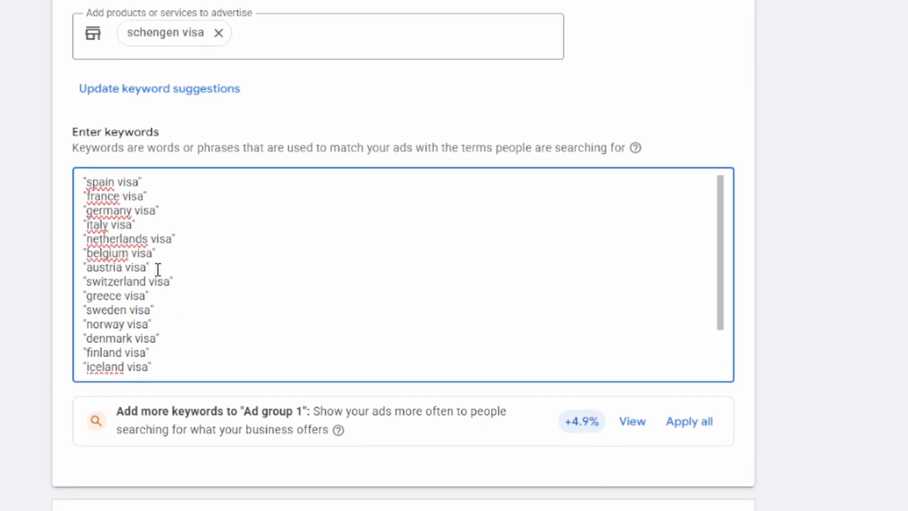
{"action": "left_click_drag", "start_coordinate": [153, 244], "coordinate": [90, 276]}
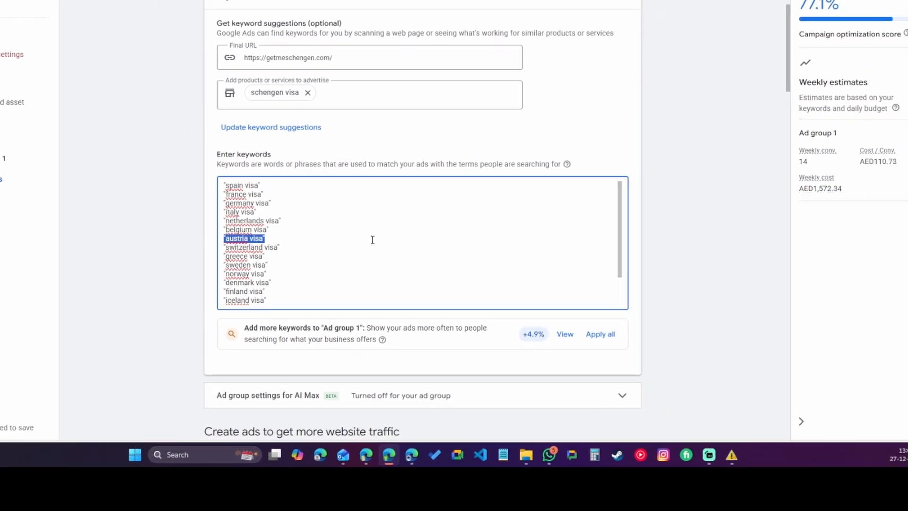
{"action": "scroll", "coordinate": [378, 239], "scroll_direction": "down", "scroll_amount": 5}
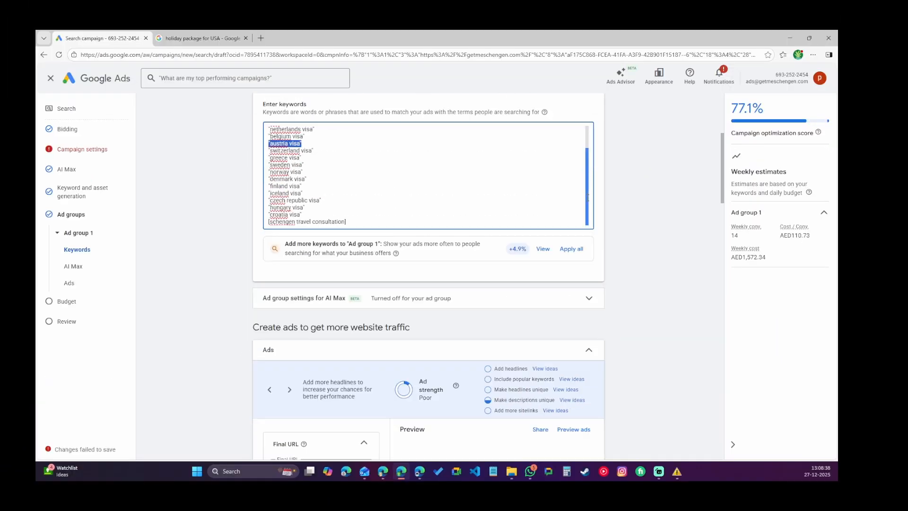
{"action": "scroll", "coordinate": [588, 198], "scroll_direction": "down", "scroll_amount": 2}
{"action": "scroll", "coordinate": [587, 203], "scroll_direction": "up", "scroll_amount": 3}
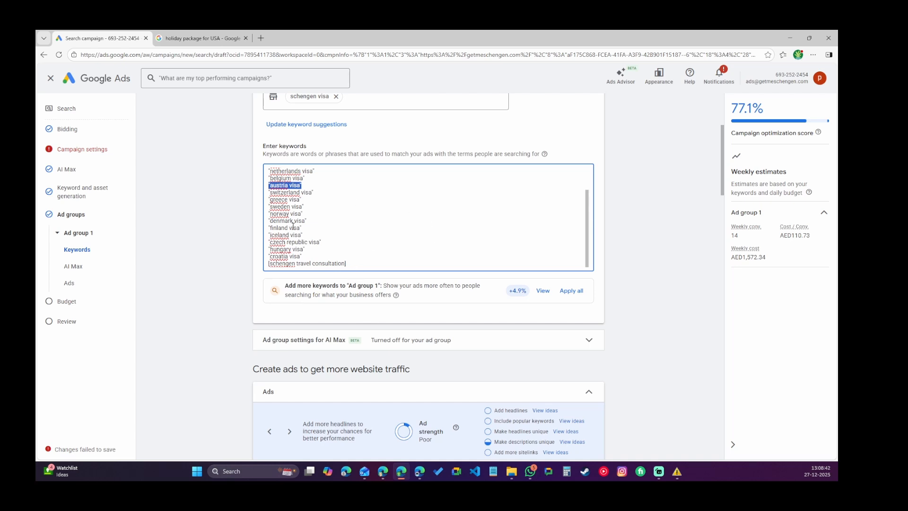
{"action": "scroll", "coordinate": [586, 293], "scroll_direction": "down", "scroll_amount": 3}
{"action": "scroll", "coordinate": [631, 271], "scroll_direction": "down", "scroll_amount": 3}
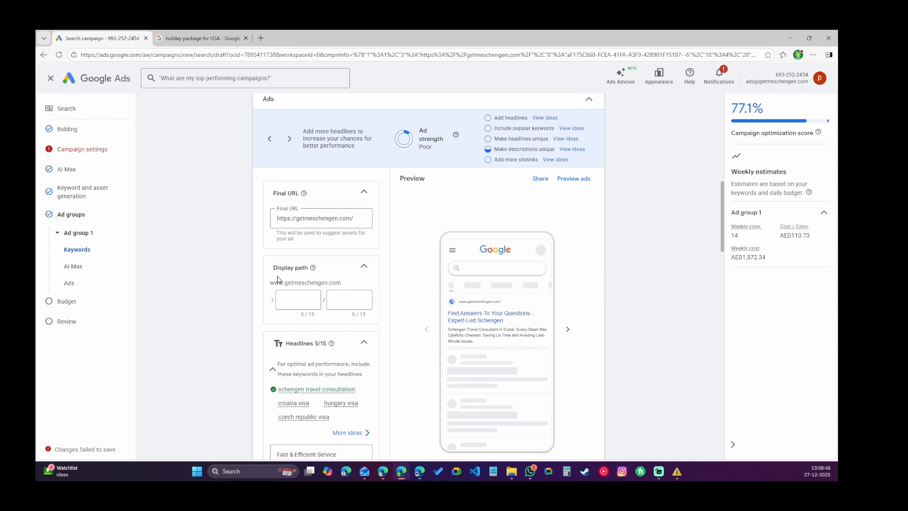
{"action": "left_click", "coordinate": [294, 299]}
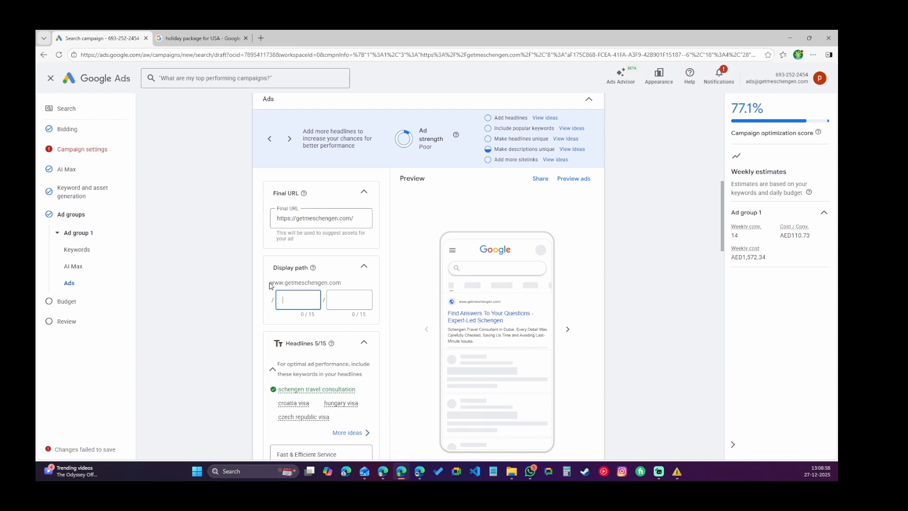
{"action": "left_click_drag", "start_coordinate": [270, 285], "coordinate": [343, 283]}
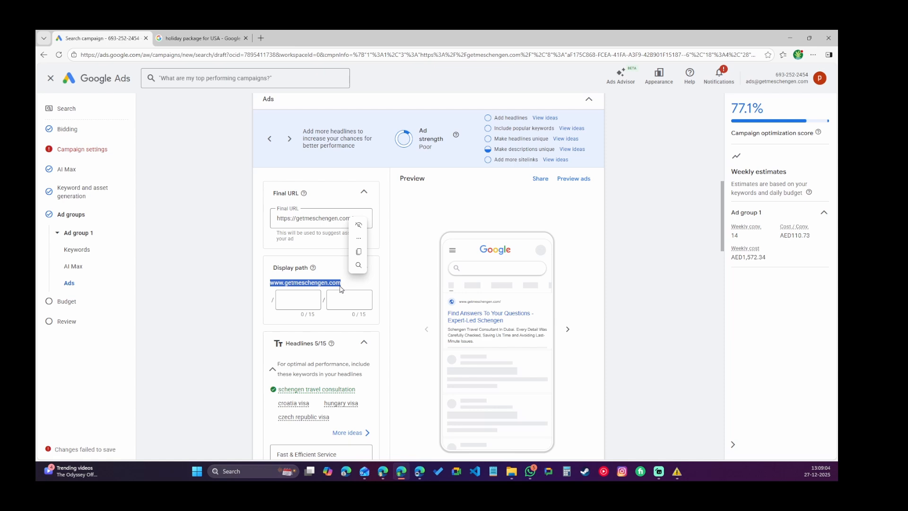
{"action": "left_click", "coordinate": [295, 301]}
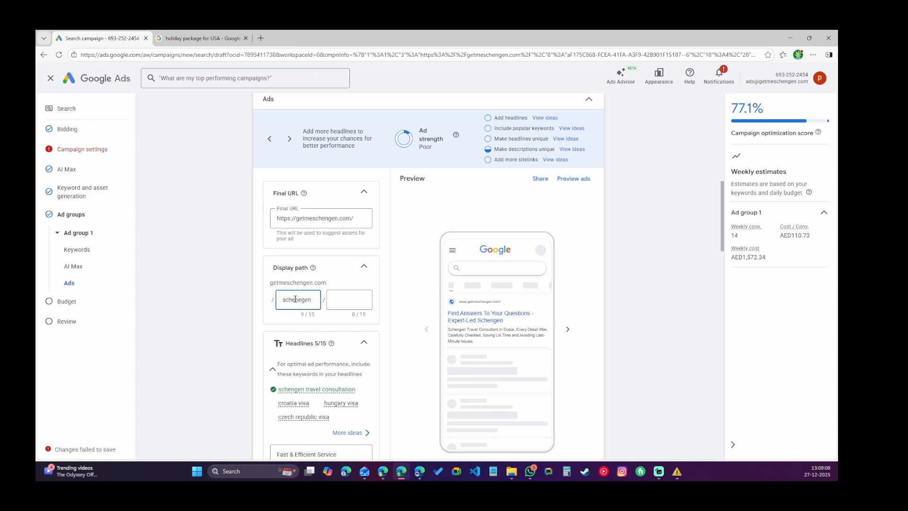
{"action": "left_click_drag", "start_coordinate": [313, 301], "coordinate": [277, 305]}
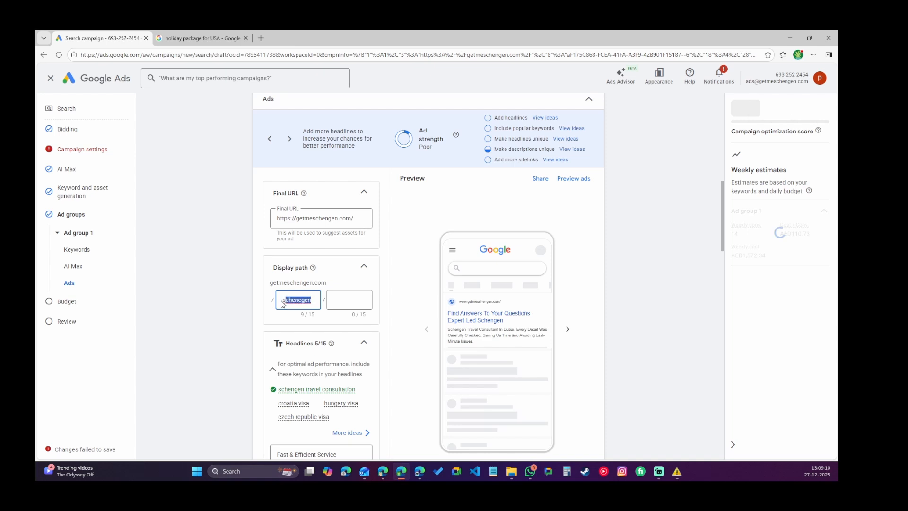
{"action": "key", "text": "BackSpace"}
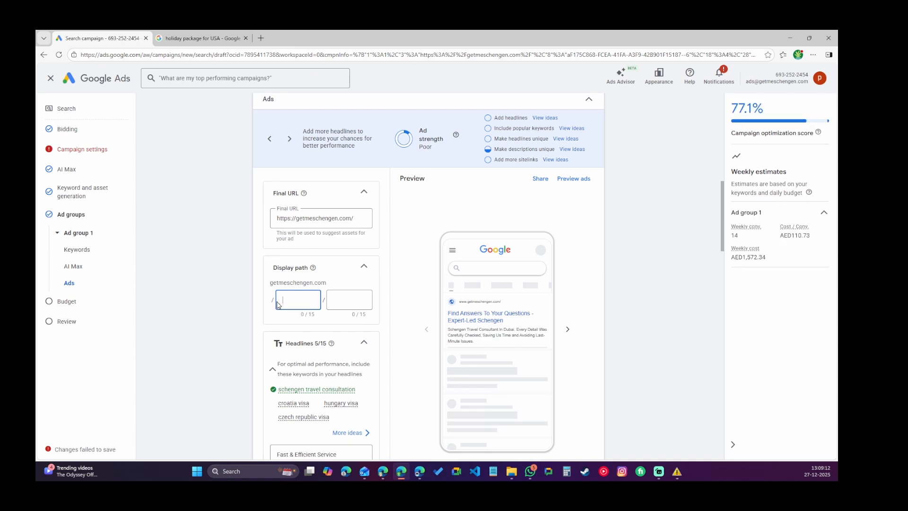
{"action": "scroll", "coordinate": [328, 343], "scroll_direction": "down", "scroll_amount": 3}
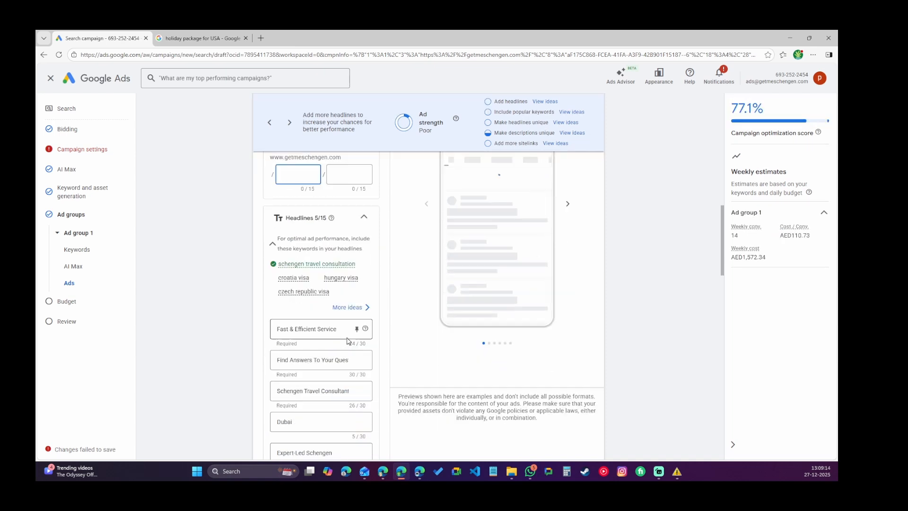
{"action": "left_click", "coordinate": [324, 331]}
{"action": "left_click_drag", "start_coordinate": [339, 329], "coordinate": [262, 328]}
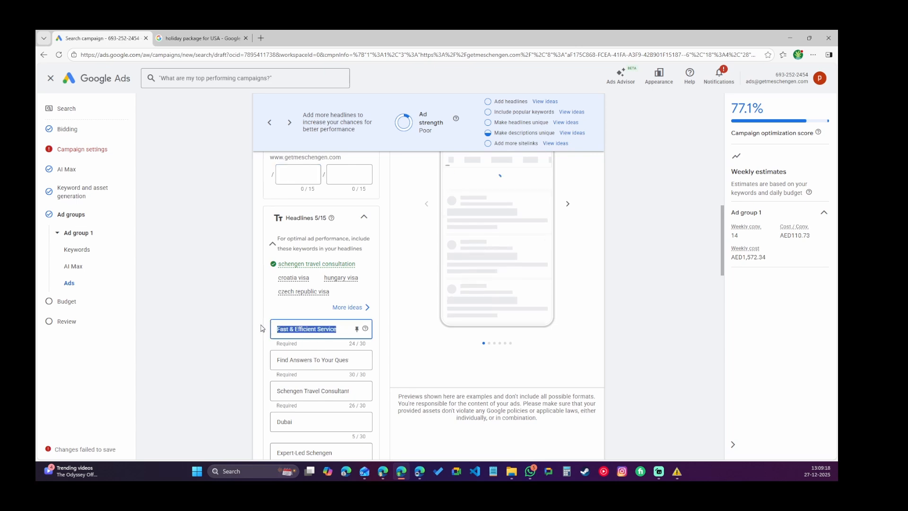
{"action": "key", "text": "BackSpace"}
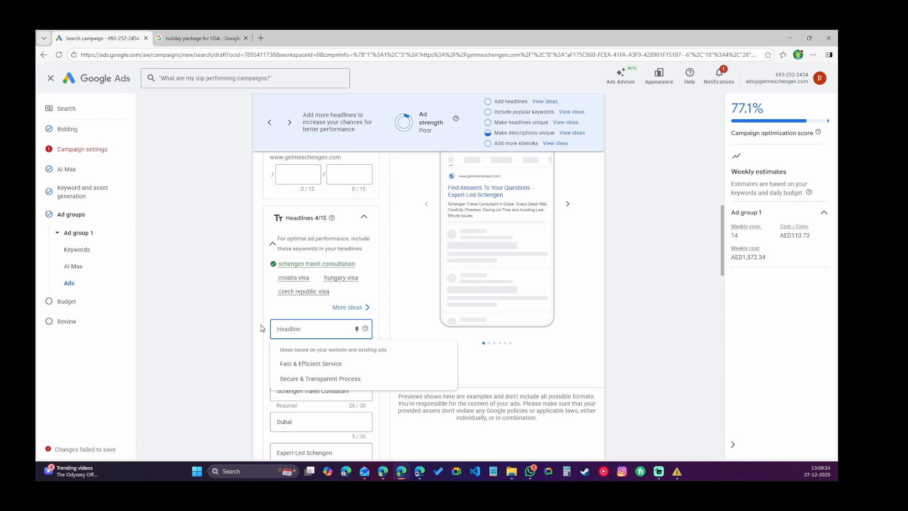
{"action": "type", "text": "["}
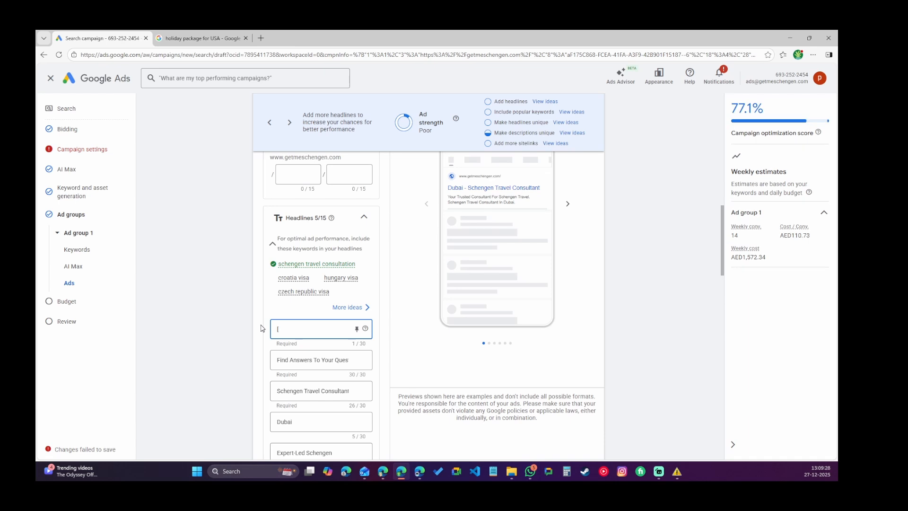
{"action": "key", "text": "BackSpace"}
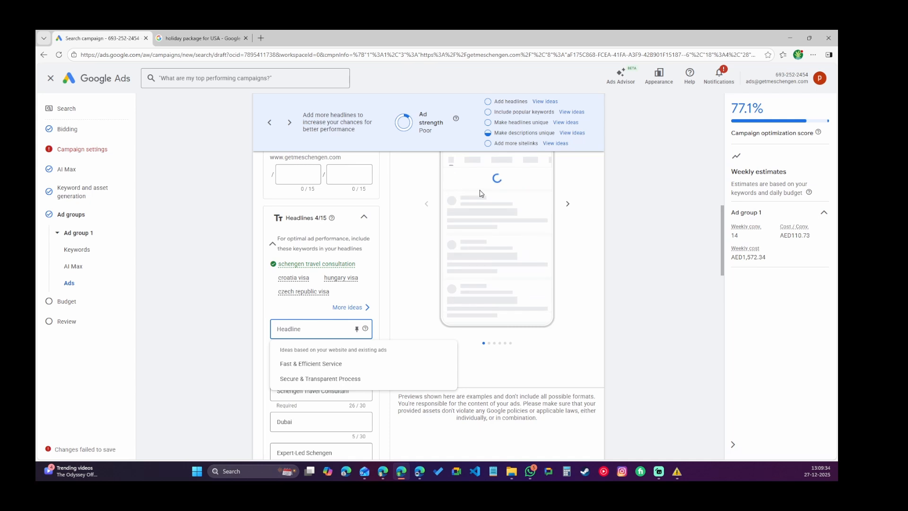
{"action": "scroll", "coordinate": [524, 229], "scroll_direction": "up", "scroll_amount": 1}
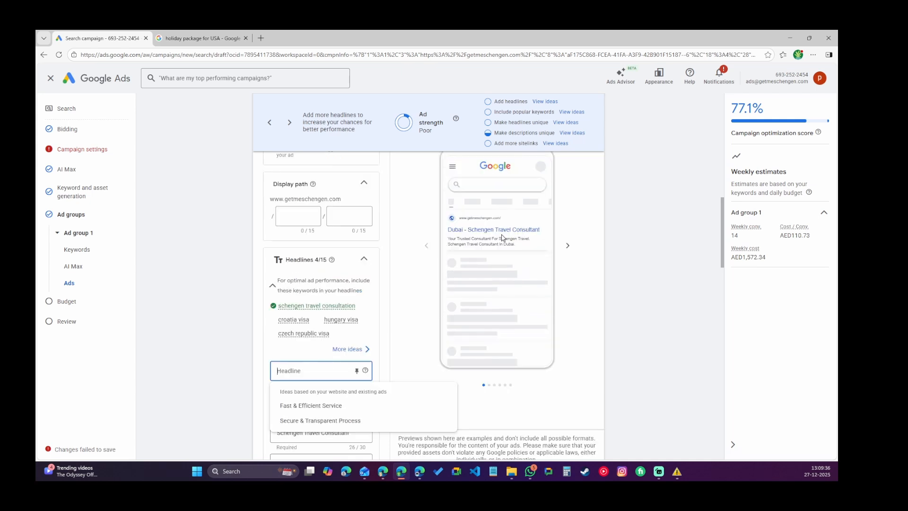
{"action": "scroll", "coordinate": [385, 249], "scroll_direction": "down", "scroll_amount": 1}
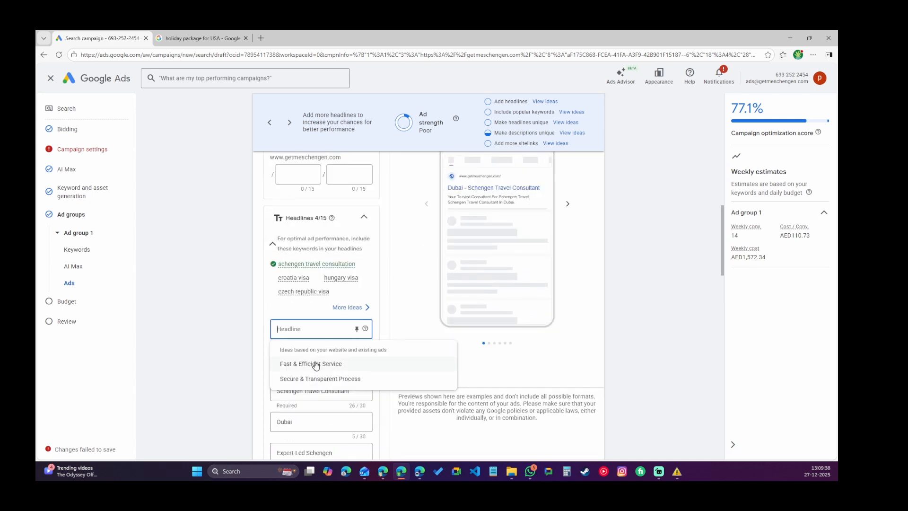
{"action": "left_click", "coordinate": [339, 364]}
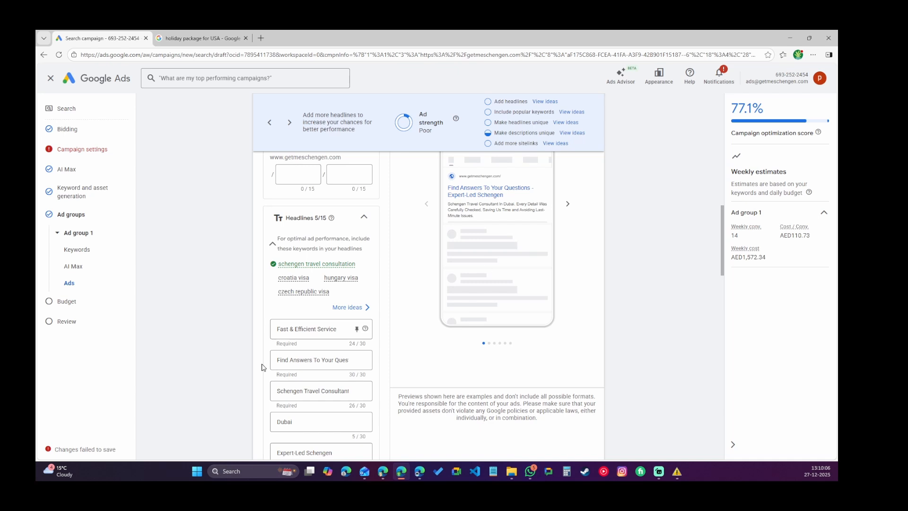
Replace the first headline with a keyword insertion whose default text is "Schengen Visa".
{"action": "left_click_drag", "start_coordinate": [343, 329], "coordinate": [241, 337]}
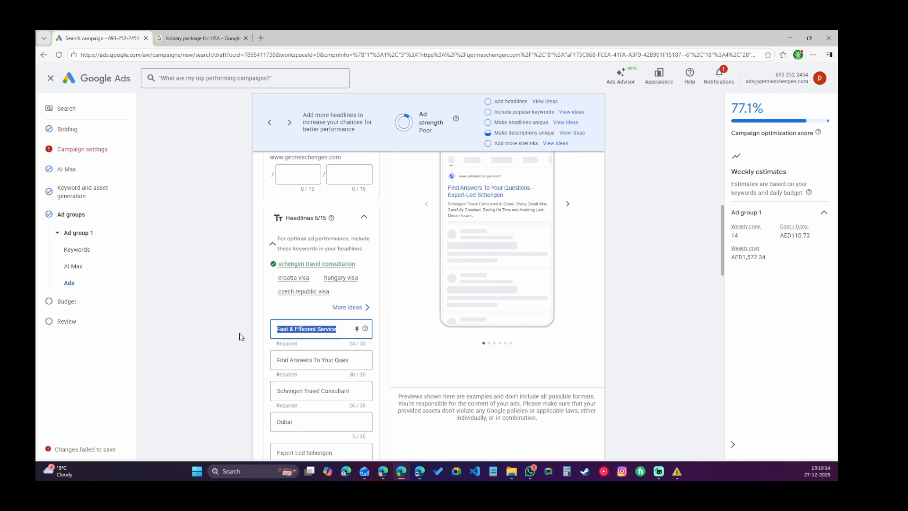
{"action": "key", "text": "BackSpace"}
{"action": "type", "text": "{"}
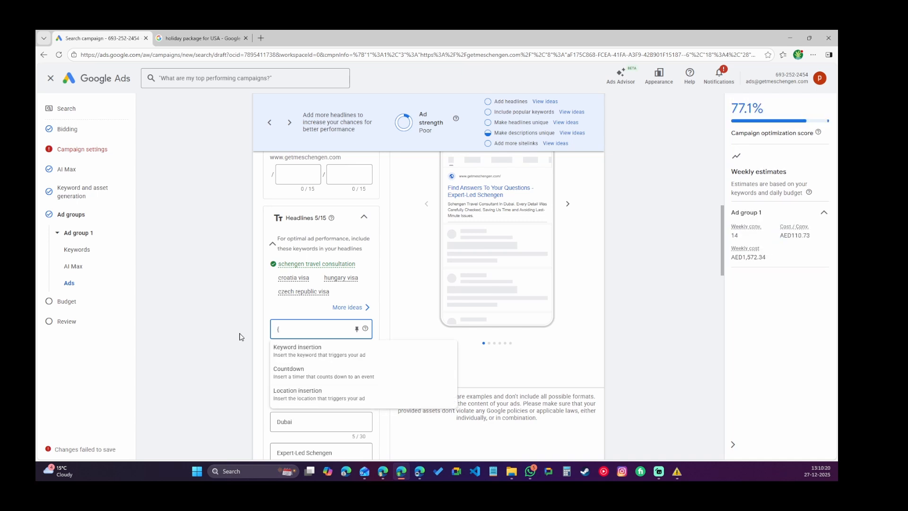
{"action": "left_click", "coordinate": [305, 354]}
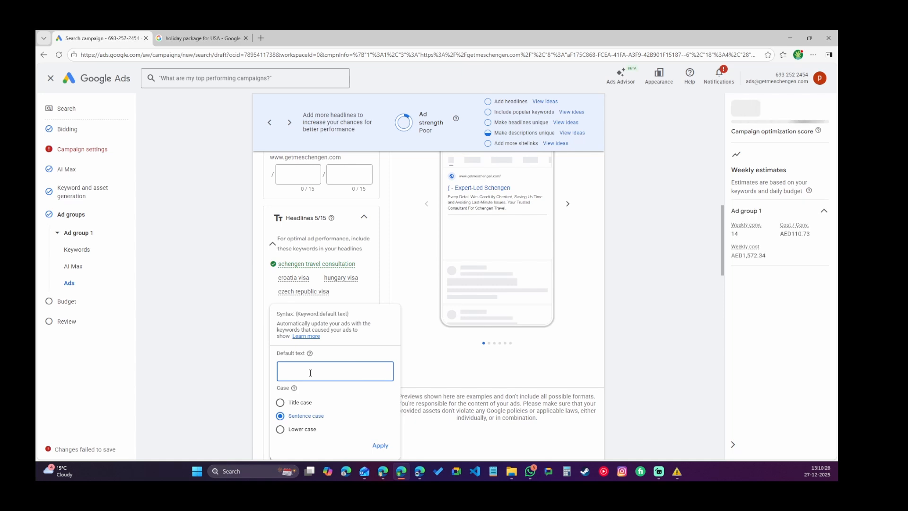
{"action": "type", "text": "Sche"}
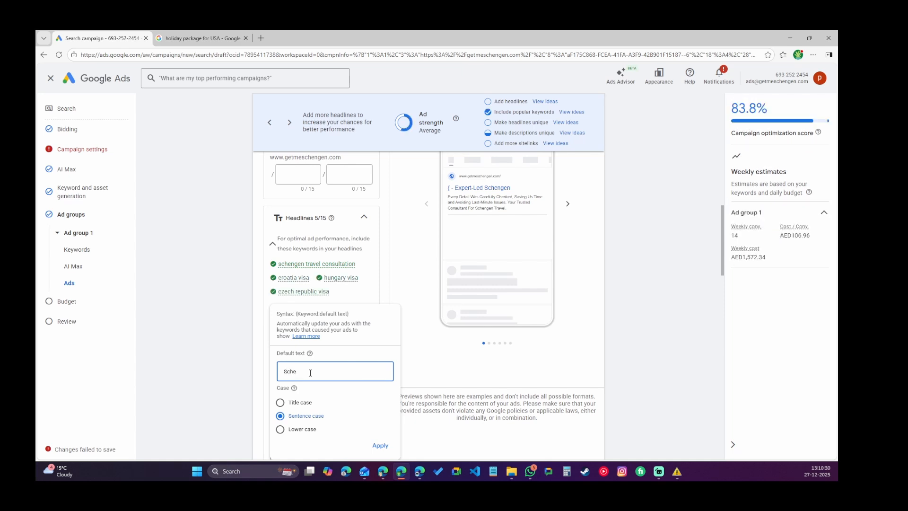
{"action": "type", "text": "ngen Visa"}
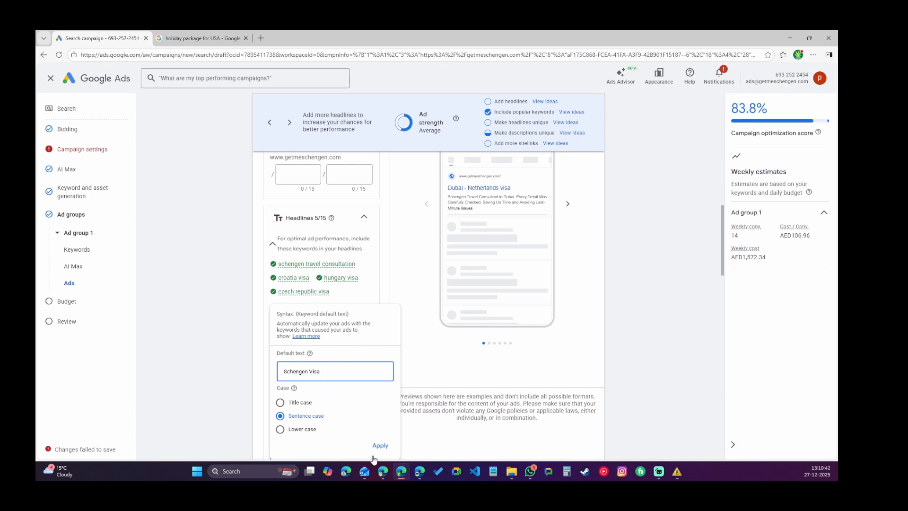
{"action": "left_click", "coordinate": [379, 445]}
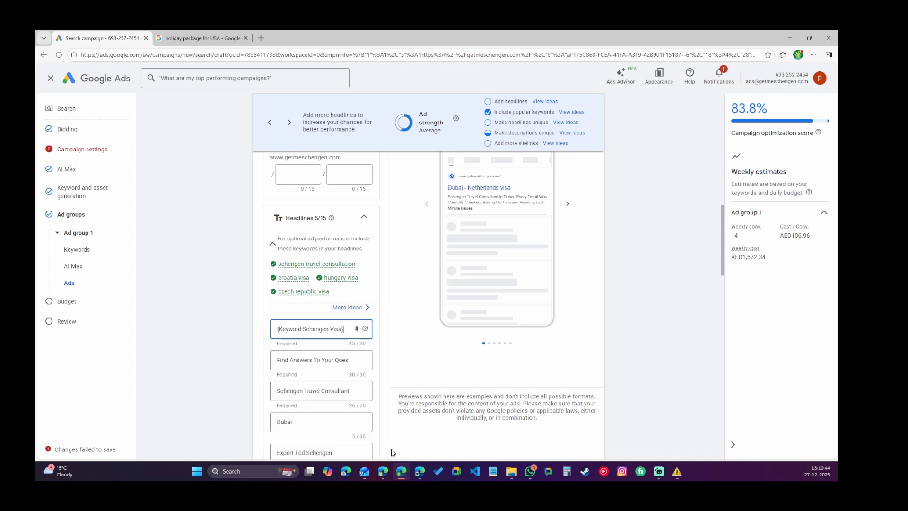
Replace the second headline with a countdown ending Dec 28, 2025 that starts 2 days before.
{"action": "left_click", "coordinate": [314, 361]}
{"action": "key", "text": "ctrl+a"}
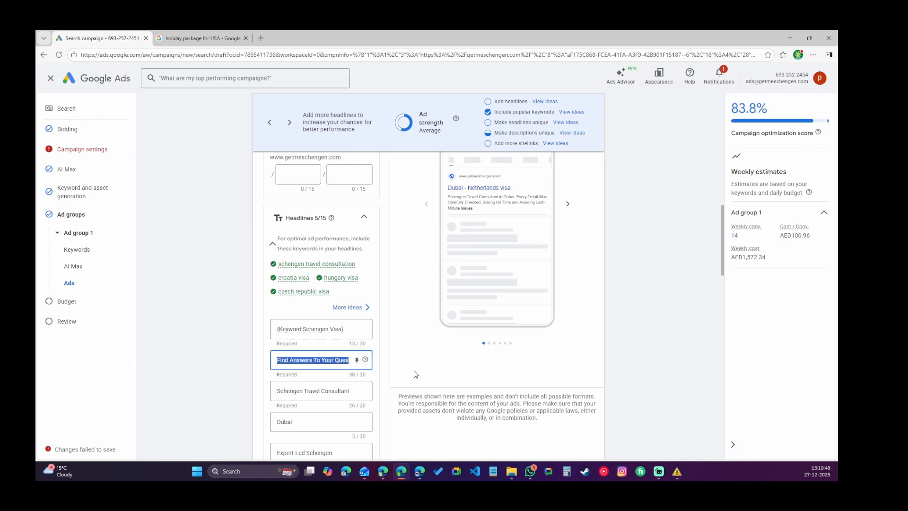
{"action": "key", "text": "BackSpace"}
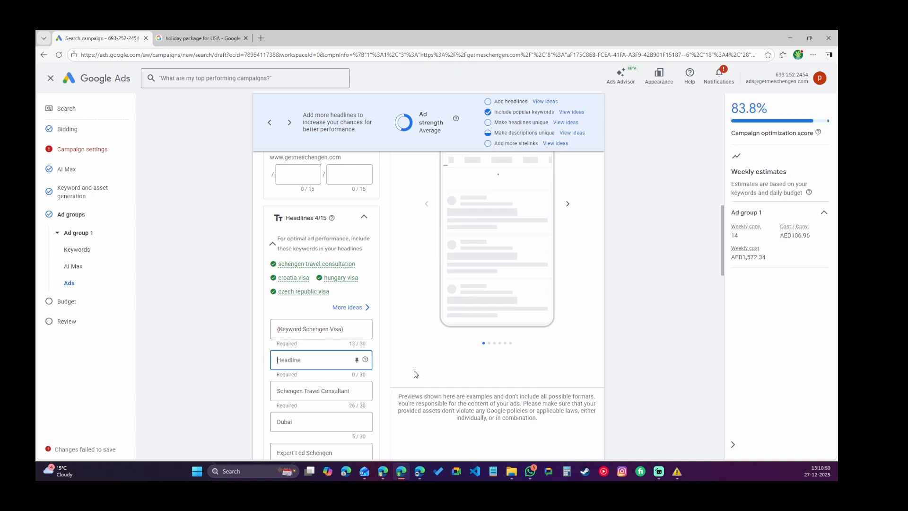
{"action": "type", "text": "{"}
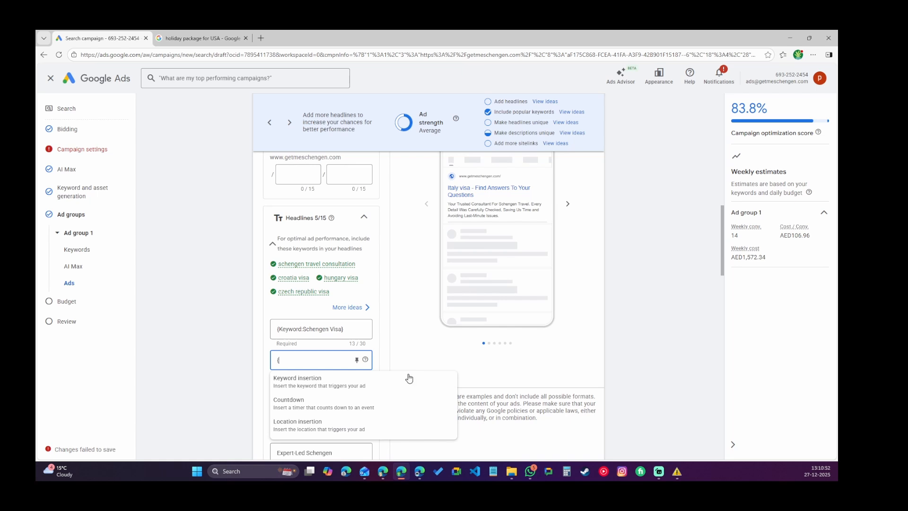
{"action": "left_click", "coordinate": [314, 405]}
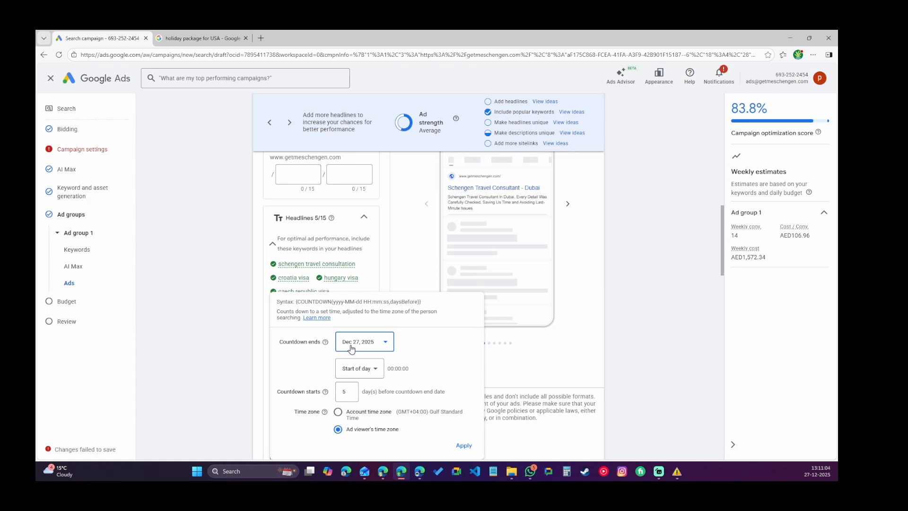
{"action": "left_click", "coordinate": [373, 345]}
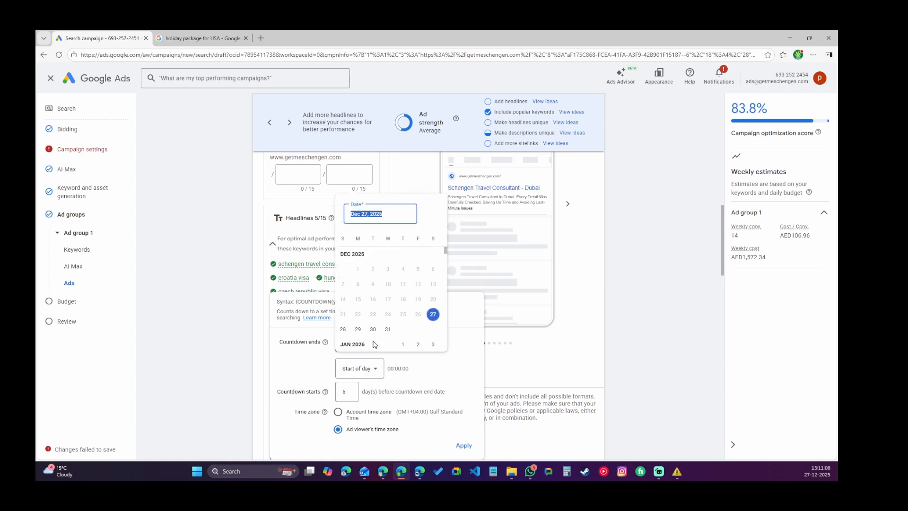
{"action": "left_click", "coordinate": [342, 329]}
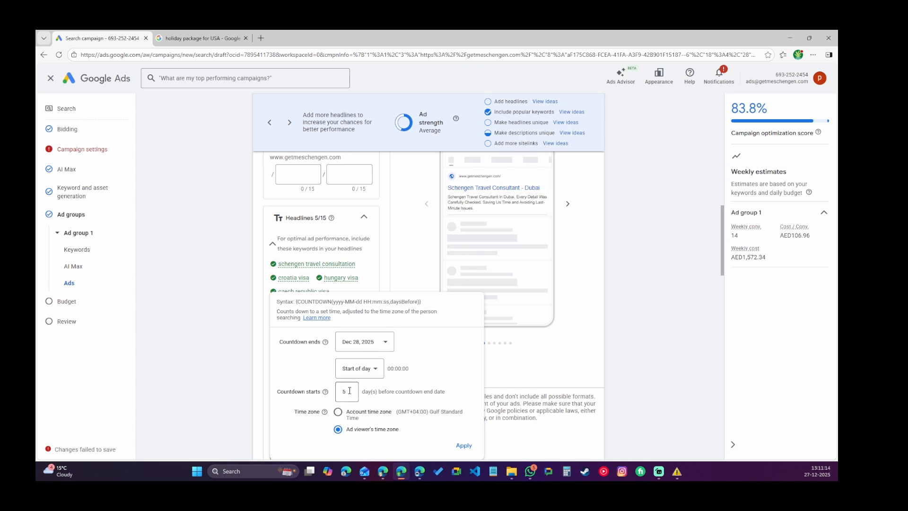
{"action": "double_click", "coordinate": [349, 391]}
{"action": "left_click_drag", "start_coordinate": [346, 391], "coordinate": [332, 396]}
{"action": "type", "text": "2"}
{"action": "left_click", "coordinate": [464, 446]}
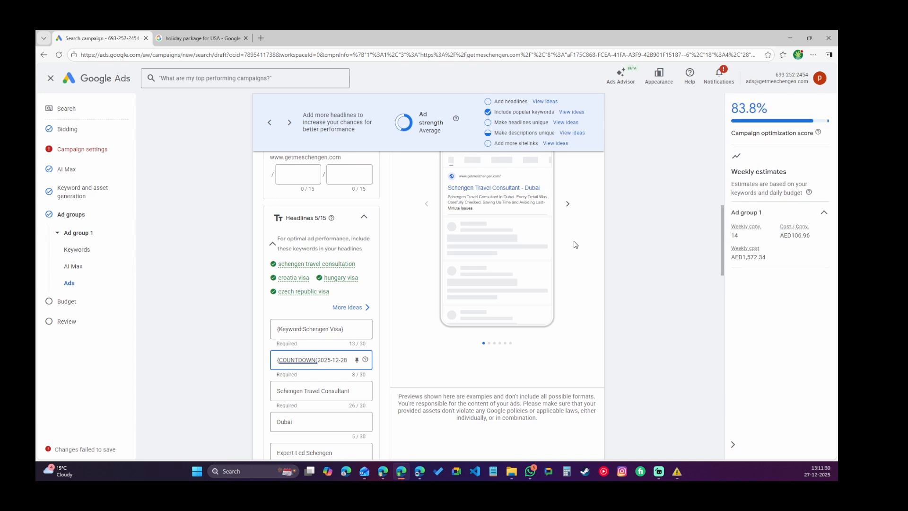
Browse through the ad preview variations in both directions.
{"action": "left_click", "coordinate": [567, 206]}
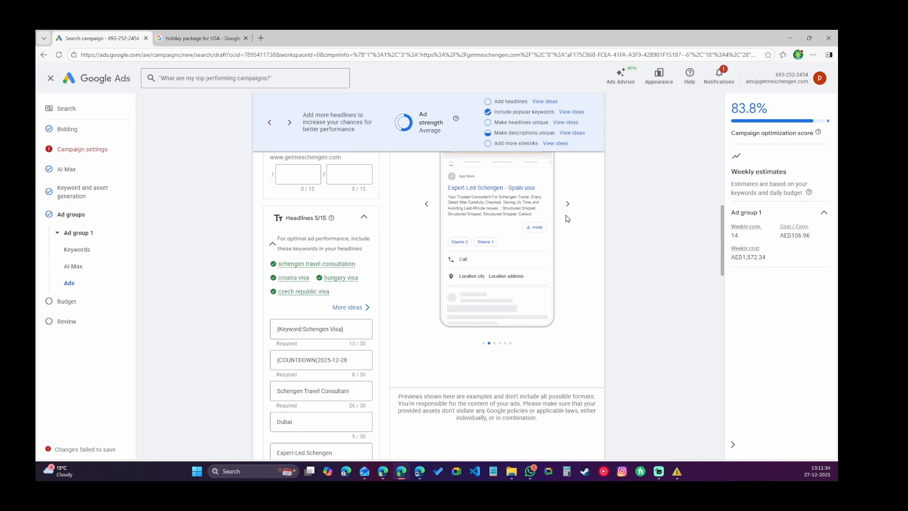
{"action": "left_click", "coordinate": [567, 211]}
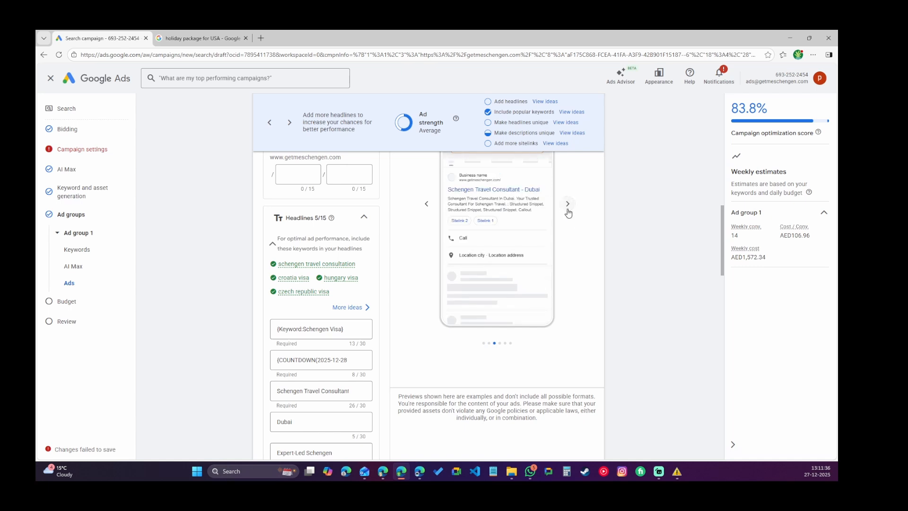
{"action": "left_click", "coordinate": [568, 209]}
{"action": "left_click", "coordinate": [568, 207]}
{"action": "left_click", "coordinate": [569, 207]}
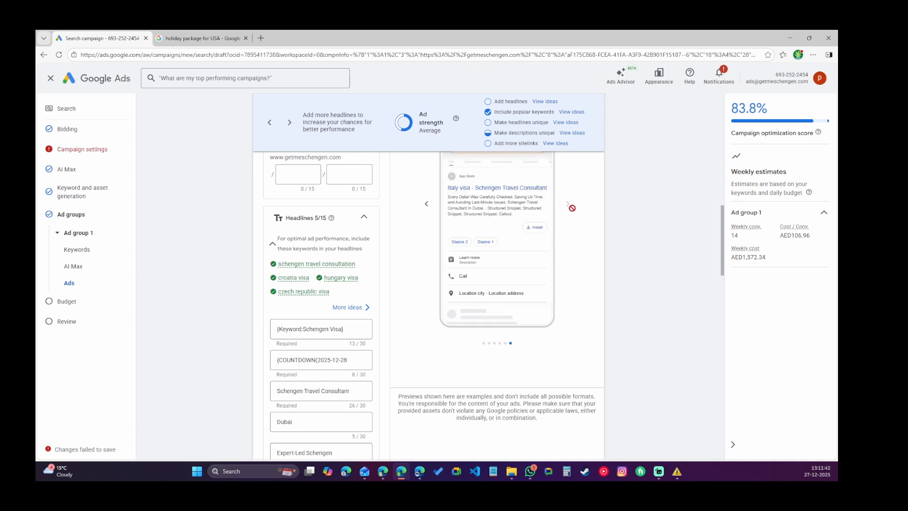
{"action": "left_click", "coordinate": [428, 205]}
{"action": "left_click", "coordinate": [427, 206]}
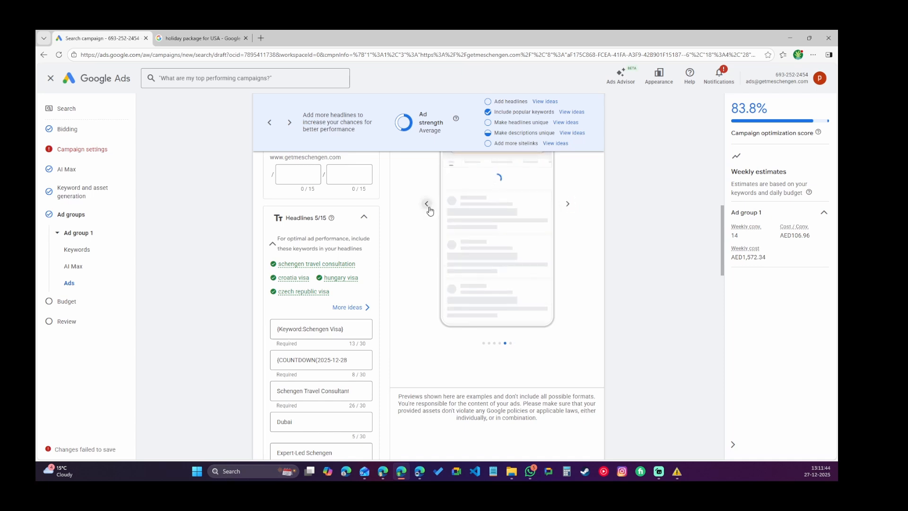
{"action": "left_click", "coordinate": [428, 206]}
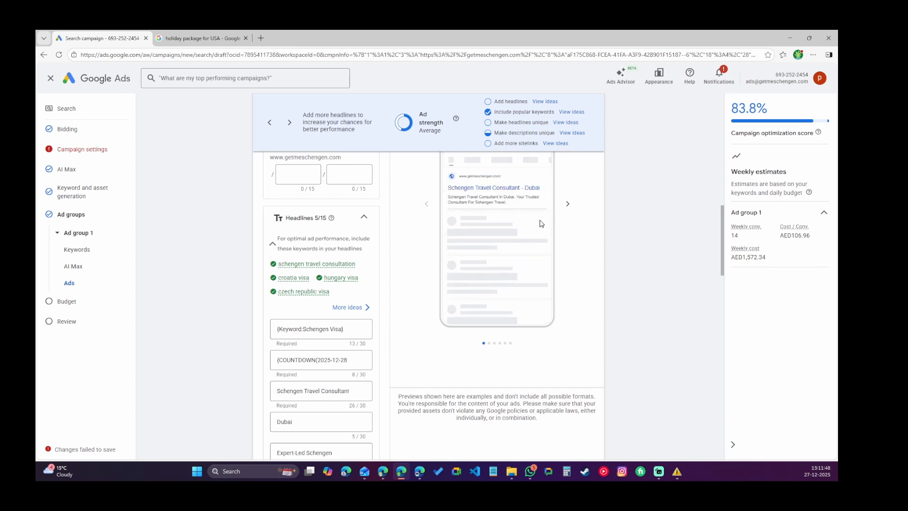
Replace the third headline with a location insertion using the City format.
{"action": "left_click", "coordinate": [308, 390]}
{"action": "key", "text": "ctrl+a"}
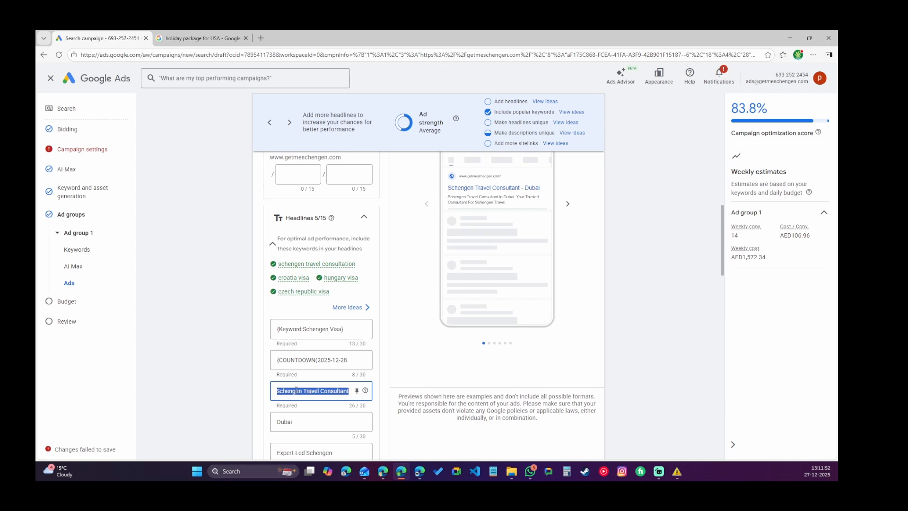
{"action": "type", "text": "{"}
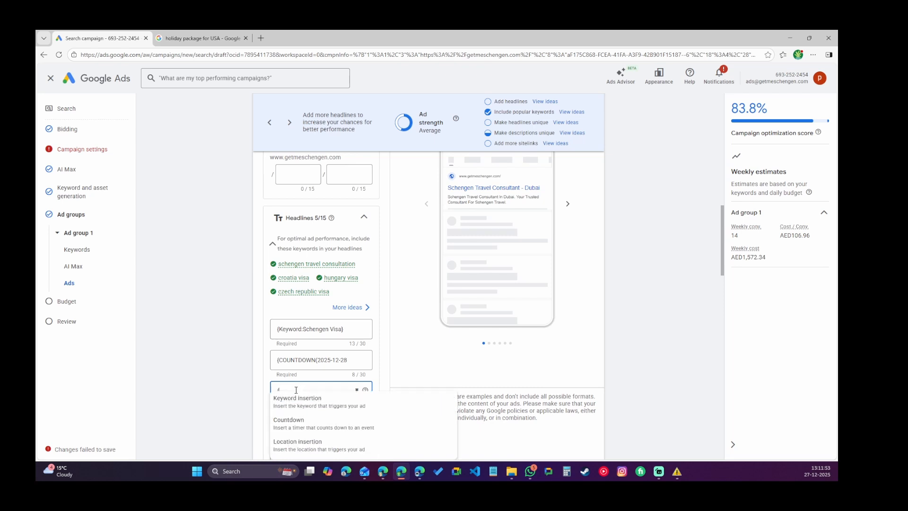
{"action": "left_click", "coordinate": [297, 453]}
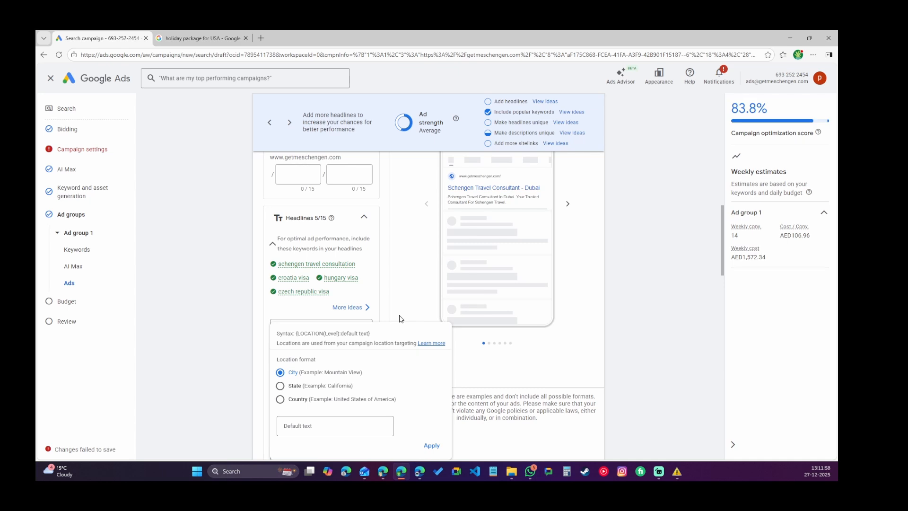
{"action": "left_click", "coordinate": [280, 399]}
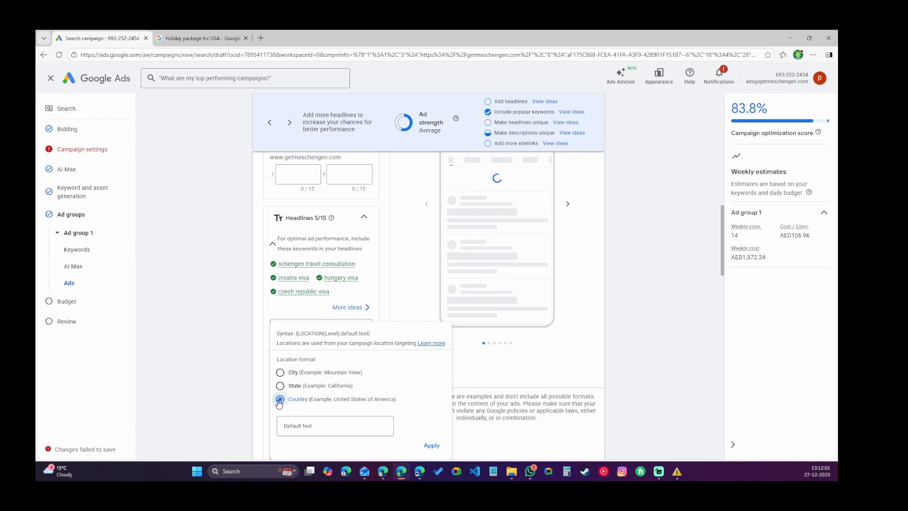
{"action": "left_click", "coordinate": [279, 373]}
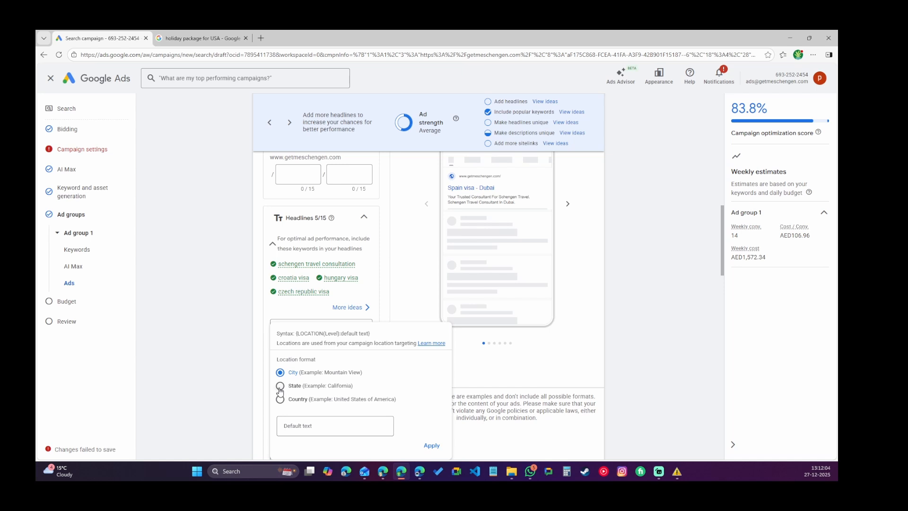
{"action": "left_click", "coordinate": [280, 386]}
{"action": "left_click", "coordinate": [280, 400]}
{"action": "left_click", "coordinate": [280, 373]}
{"action": "left_click", "coordinate": [431, 445]}
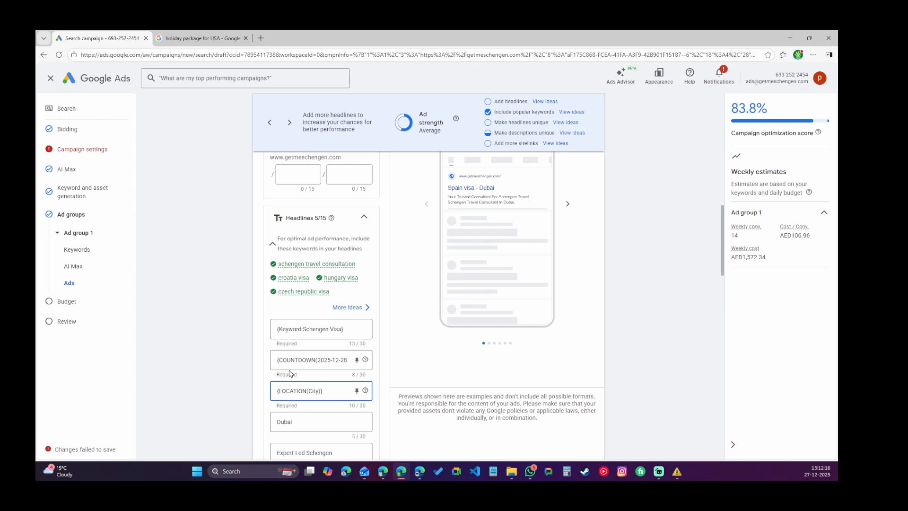
Clear the countdown and location insertion headlines.
{"action": "scroll", "coordinate": [290, 373], "scroll_direction": "down", "scroll_amount": 2}
{"action": "left_click_drag", "start_coordinate": [299, 339], "coordinate": [239, 343]}
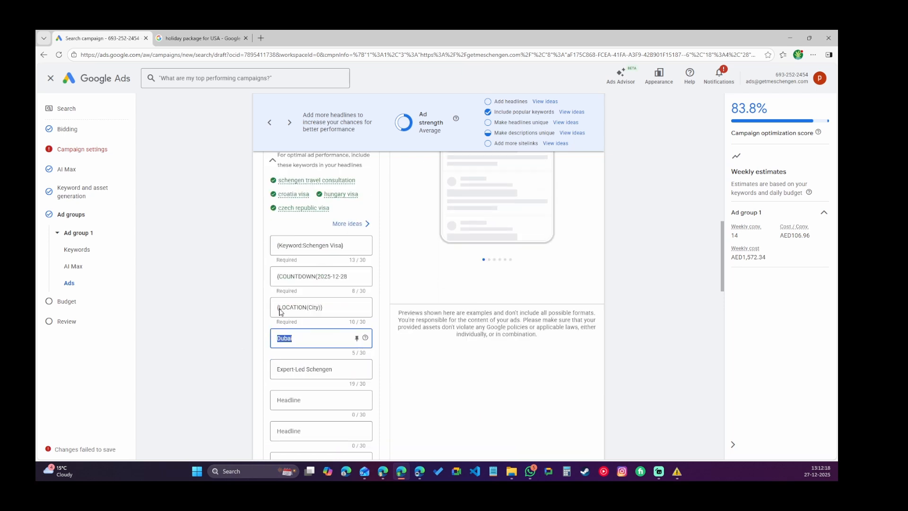
{"action": "left_click_drag", "start_coordinate": [341, 308], "coordinate": [254, 309]}
{"action": "left_click", "coordinate": [321, 276]}
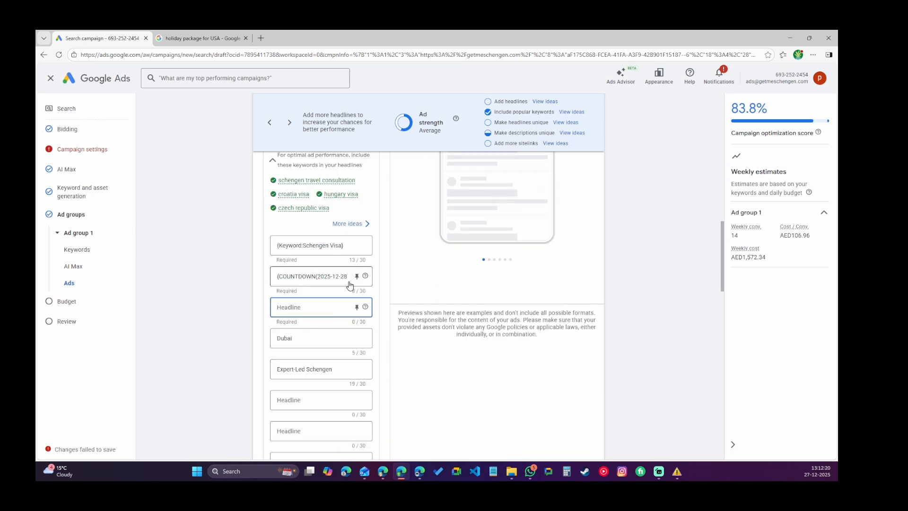
{"action": "triple_click", "coordinate": [321, 277]}
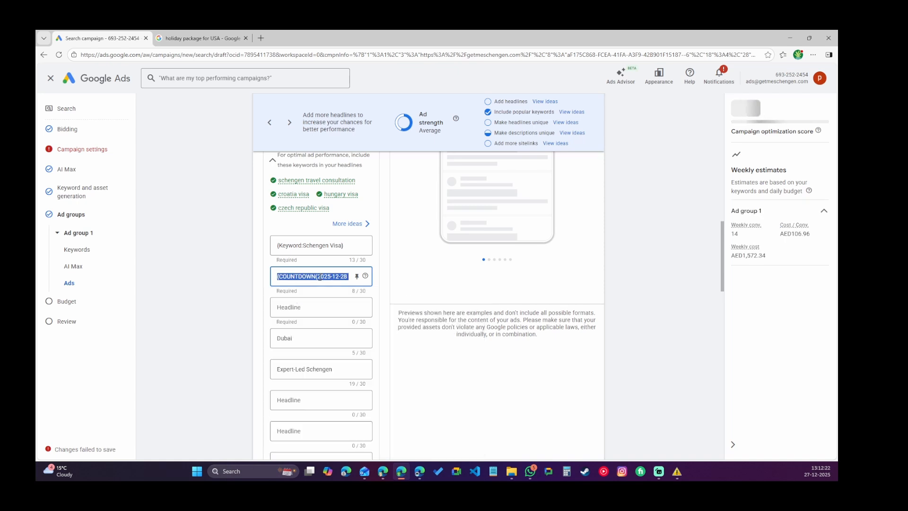
{"action": "key", "text": "BackSpace"}
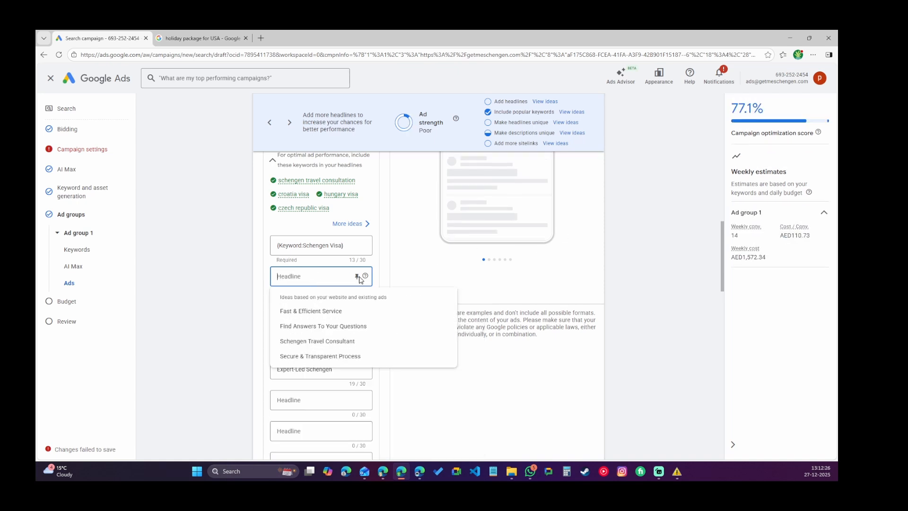
Paste "Schengen Travel Assistance" into the second headline and "Hassle Free Europe Travel" into the third headline.
{"action": "key", "text": "alt+Tab"}
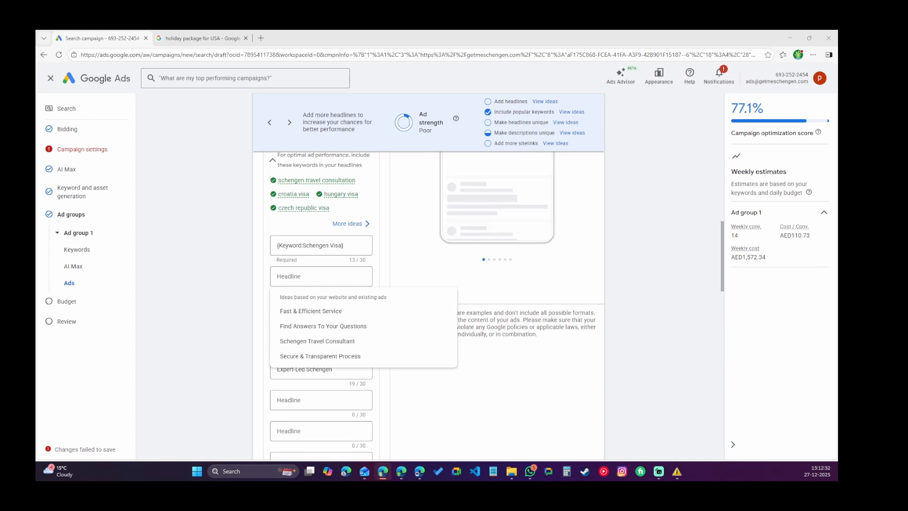
{"action": "left_click", "coordinate": [296, 275]}
{"action": "type", "text": "Schengen Travel Assistance"}
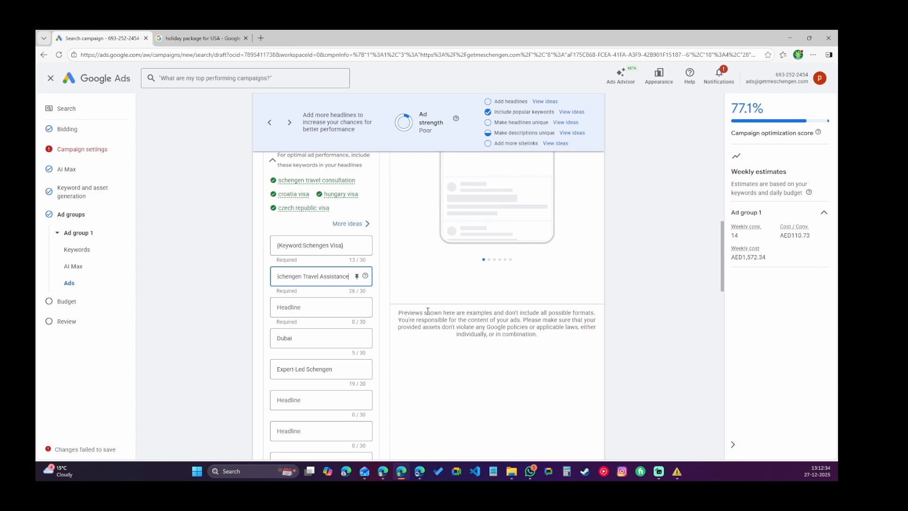
{"action": "left_click", "coordinate": [317, 306]}
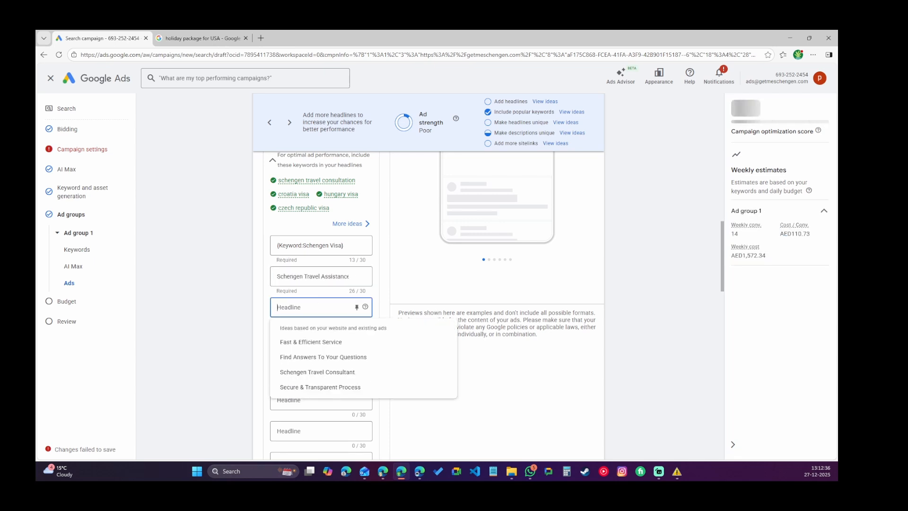
{"action": "key", "text": "alt+Tab"}
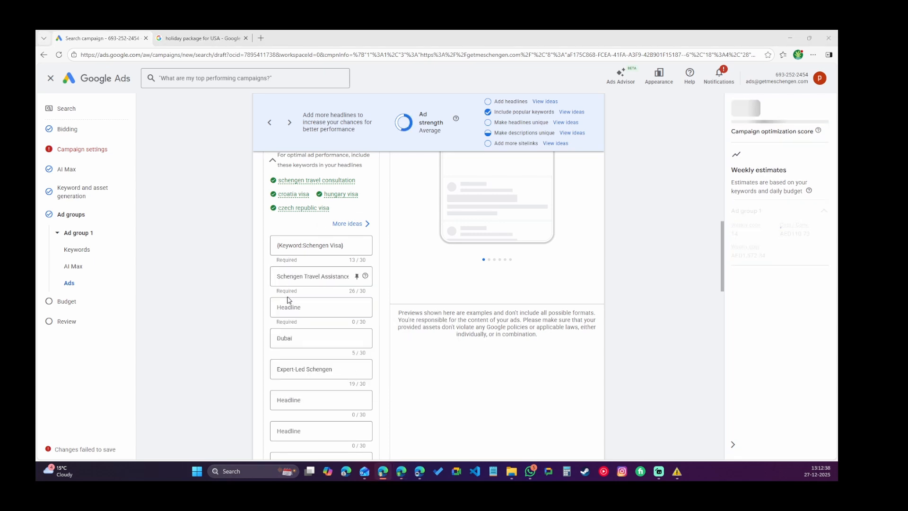
{"action": "left_click", "coordinate": [289, 307]}
{"action": "type", "text": "Hassle Free Europe Travel"}
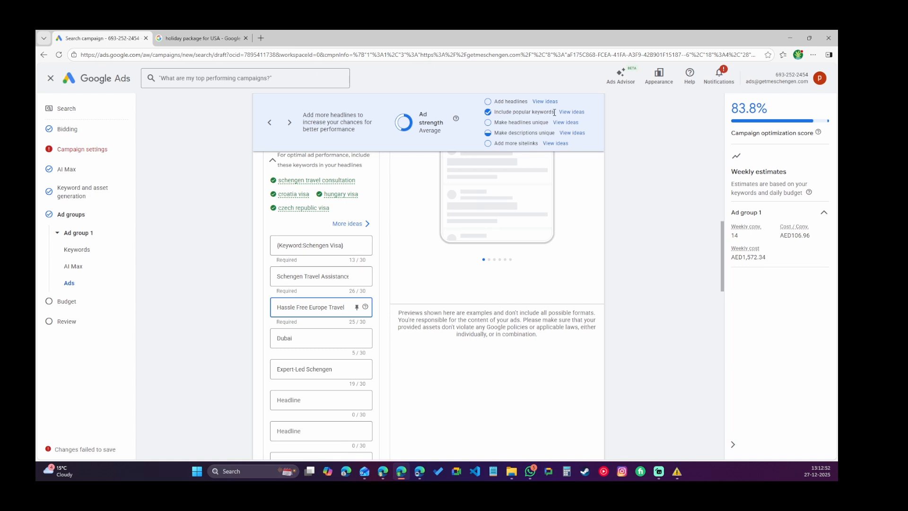
Add the suggested headlines "Find Answers To Your Questions" and "Schengen Travel Consultant" to the ad's empty headline slots.
{"action": "left_click_drag", "start_coordinate": [554, 112], "coordinate": [494, 113]}
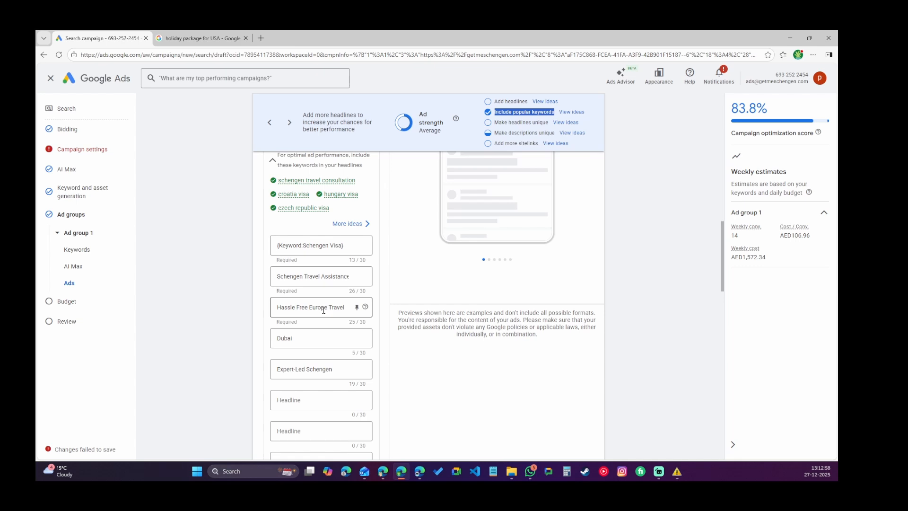
{"action": "double_click", "coordinate": [305, 337]}
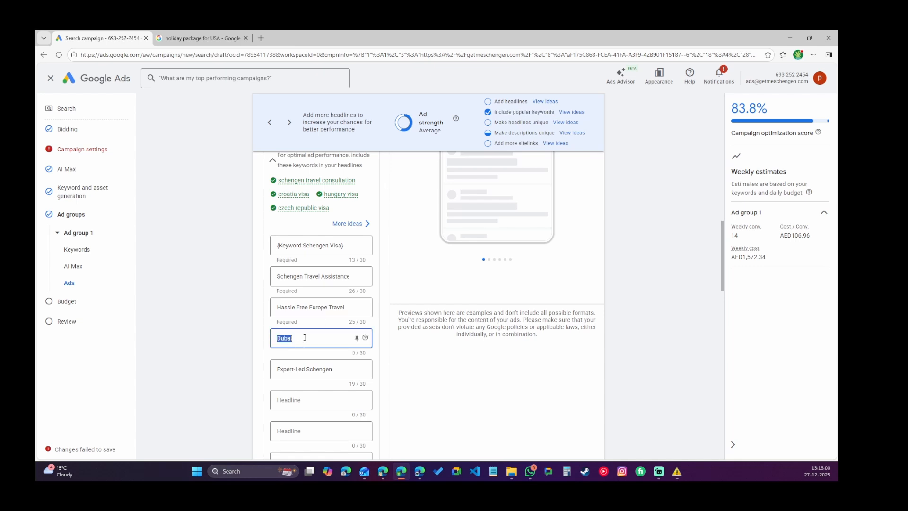
{"action": "scroll", "coordinate": [389, 274], "scroll_direction": "down", "scroll_amount": 2}
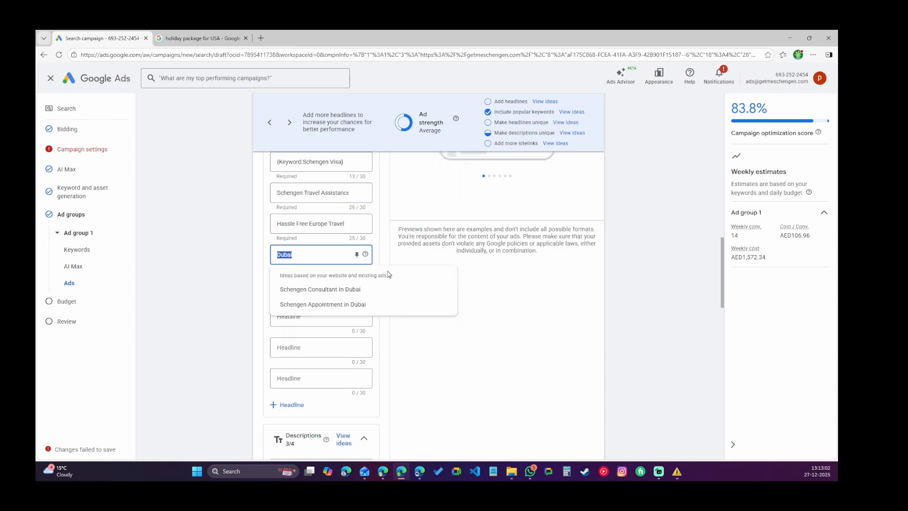
{"action": "left_click", "coordinate": [286, 349]}
{"action": "left_click", "coordinate": [284, 317]}
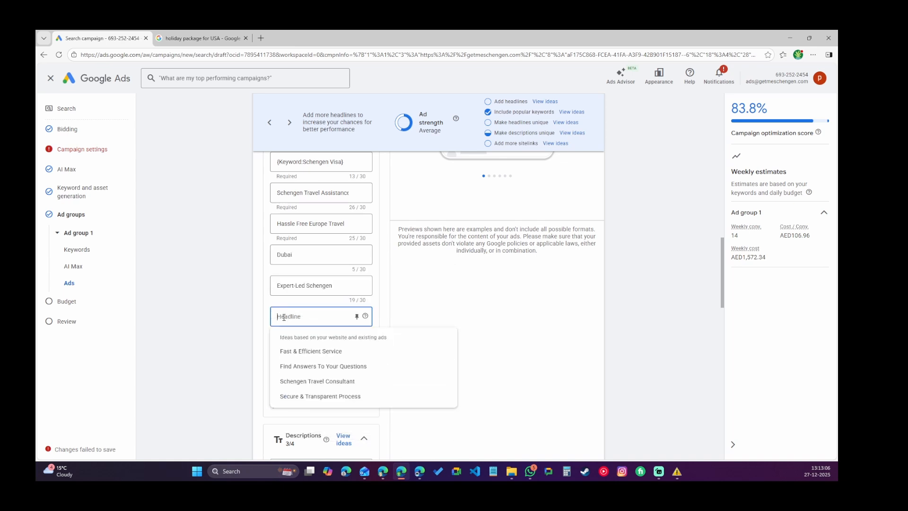
{"action": "left_click", "coordinate": [313, 368]}
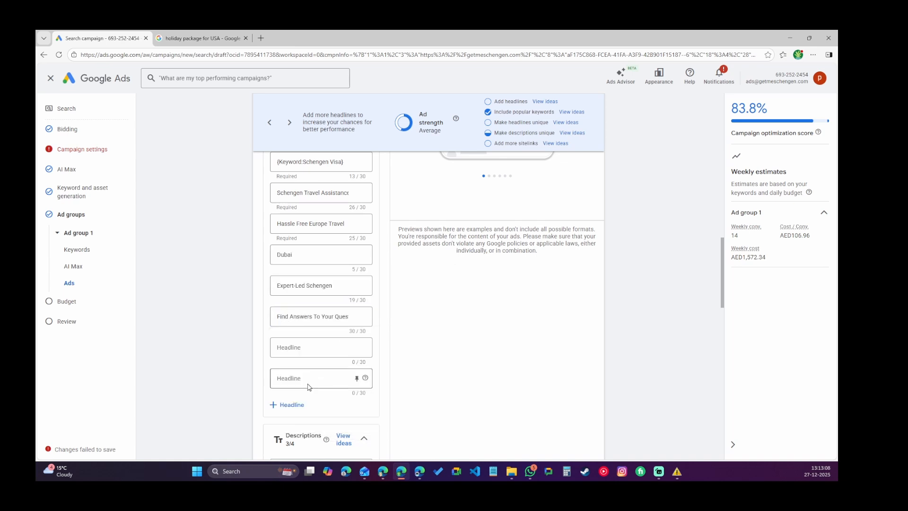
{"action": "left_click", "coordinate": [303, 393]}
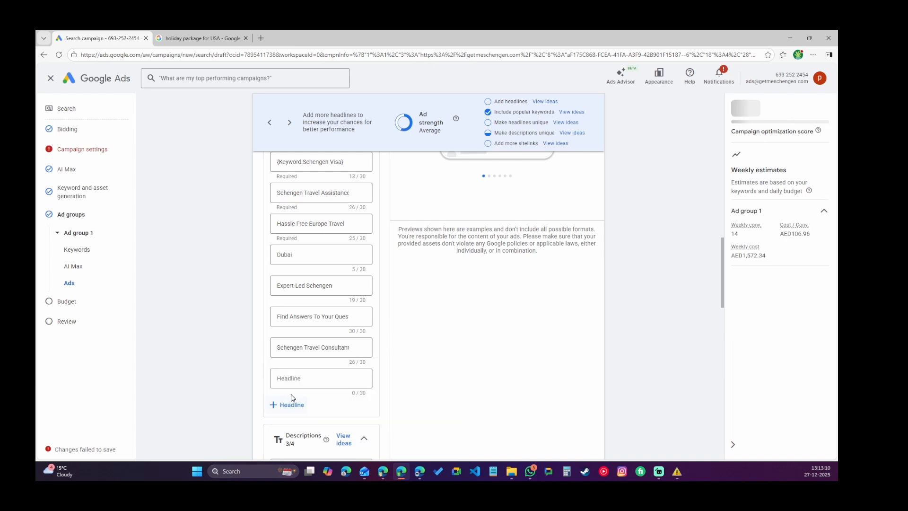
Save the responsive search ad and return to the ad groups overview.
{"action": "scroll", "coordinate": [377, 353], "scroll_direction": "down", "scroll_amount": 3}
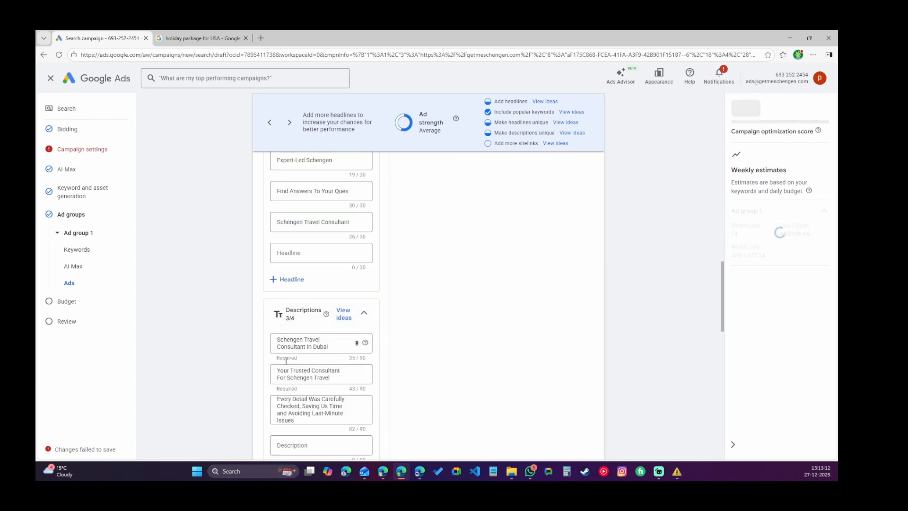
{"action": "left_click", "coordinate": [298, 348]}
{"action": "key", "text": "ctrl+a"}
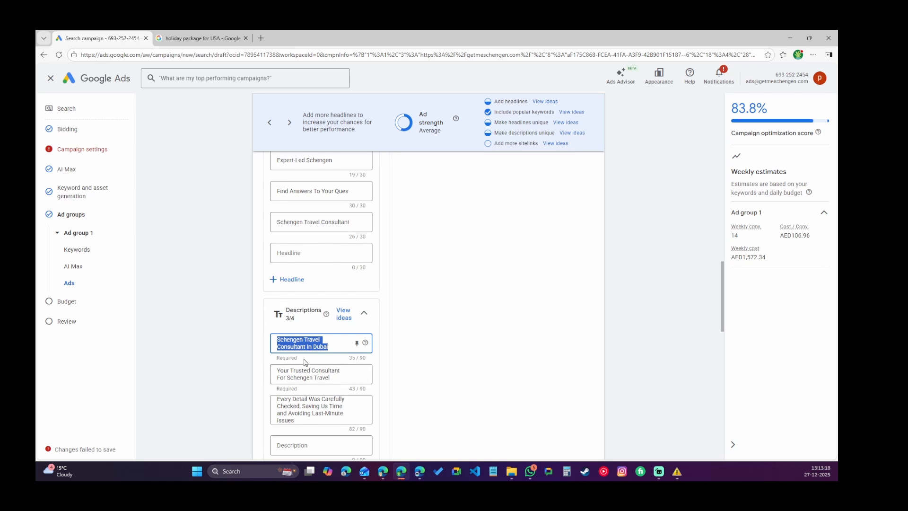
{"action": "scroll", "coordinate": [318, 355], "scroll_direction": "down", "scroll_amount": 6}
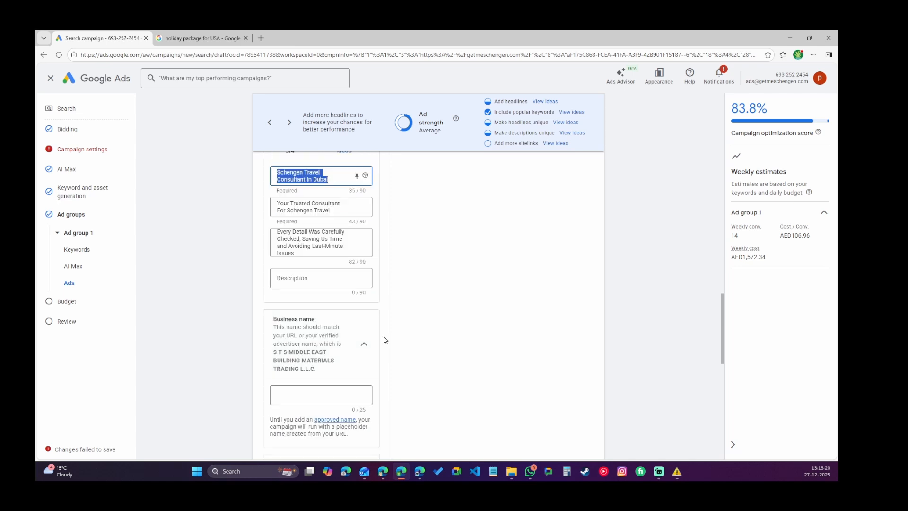
{"action": "scroll", "coordinate": [321, 303], "scroll_direction": "down", "scroll_amount": 3}
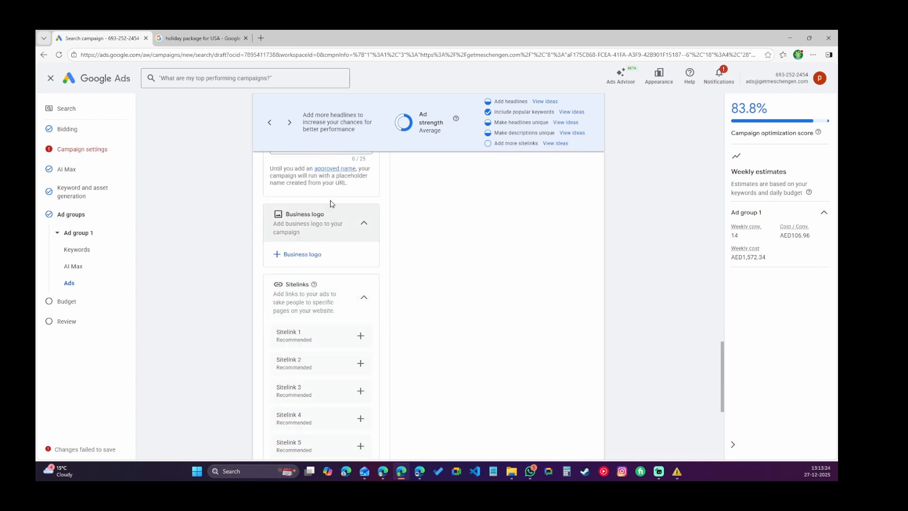
{"action": "scroll", "coordinate": [321, 283], "scroll_direction": "down", "scroll_amount": 2}
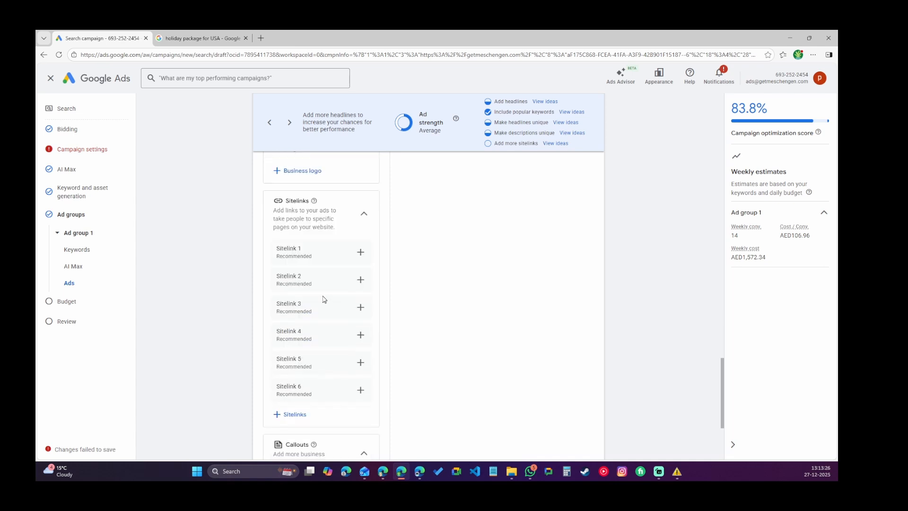
{"action": "scroll", "coordinate": [301, 198], "scroll_direction": "up", "scroll_amount": 2}
{"action": "scroll", "coordinate": [296, 208], "scroll_direction": "down", "scroll_amount": 2}
{"action": "scroll", "coordinate": [376, 303], "scroll_direction": "down", "scroll_amount": 3}
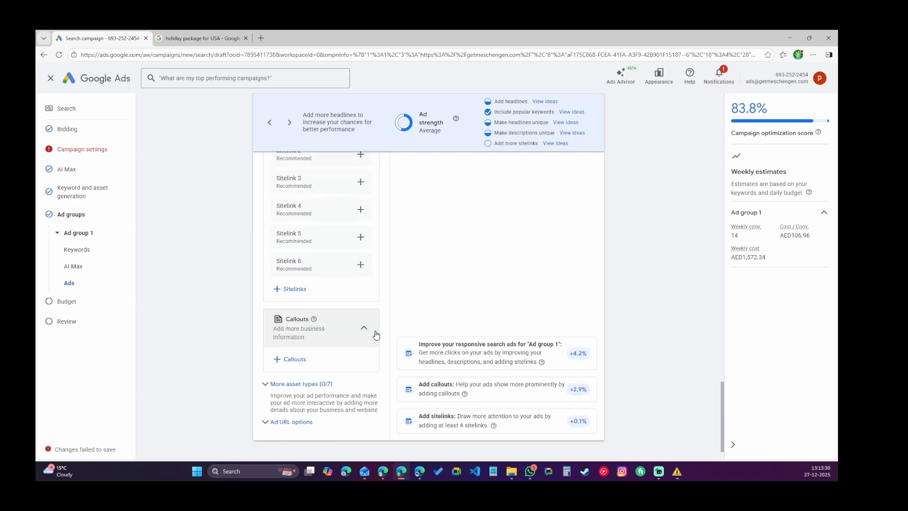
{"action": "scroll", "coordinate": [376, 335], "scroll_direction": "down", "scroll_amount": 1}
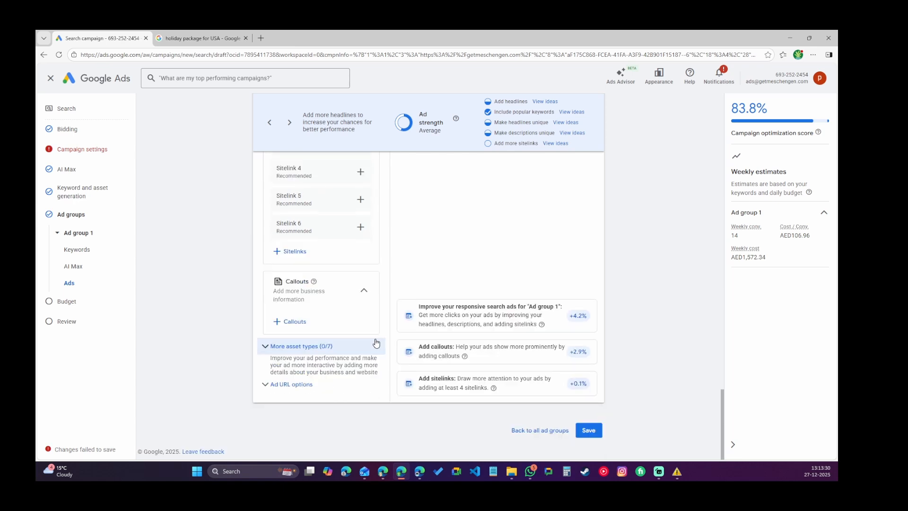
{"action": "left_click", "coordinate": [588, 430]}
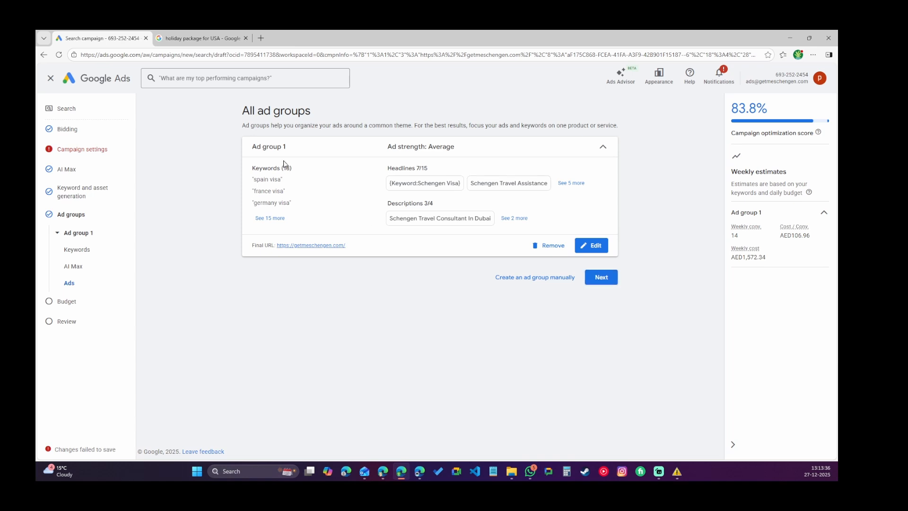
Continue through the budget step and publish the campaign.
{"action": "left_click", "coordinate": [601, 278]}
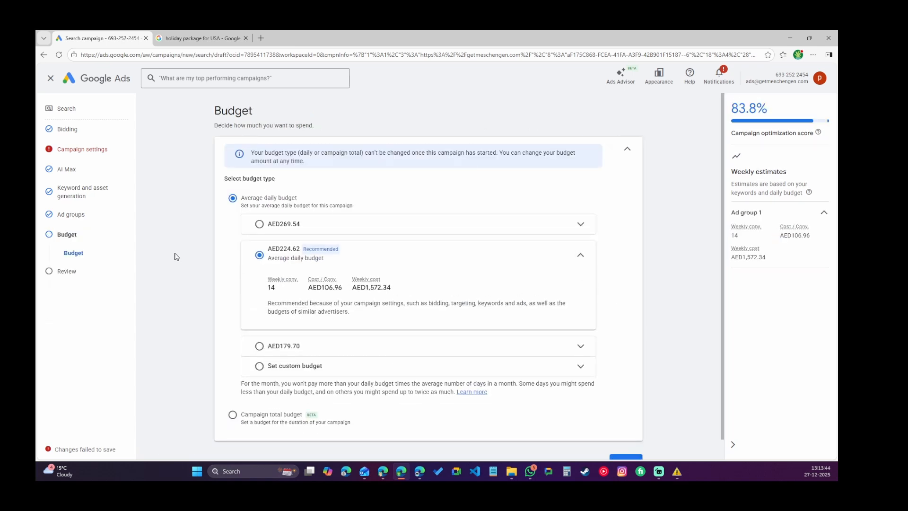
{"action": "scroll", "coordinate": [660, 365], "scroll_direction": "down", "scroll_amount": 1}
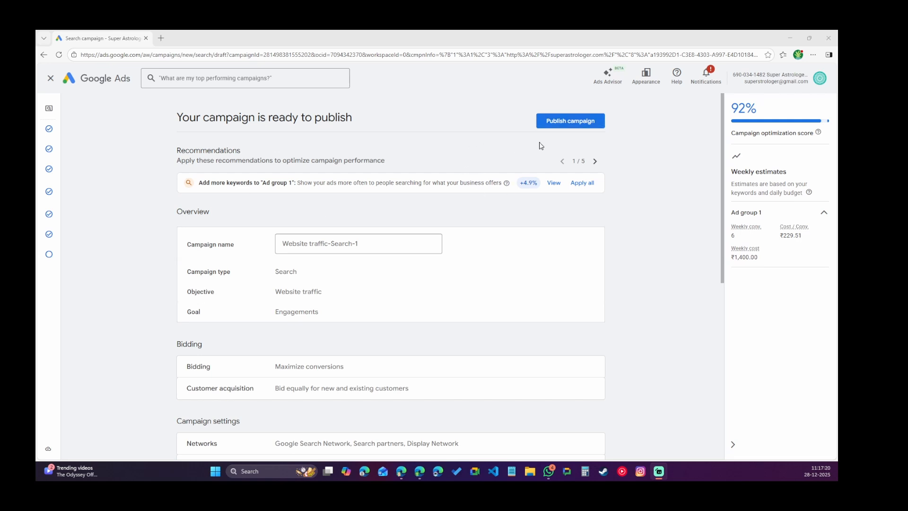
{"action": "left_click", "coordinate": [579, 127]}
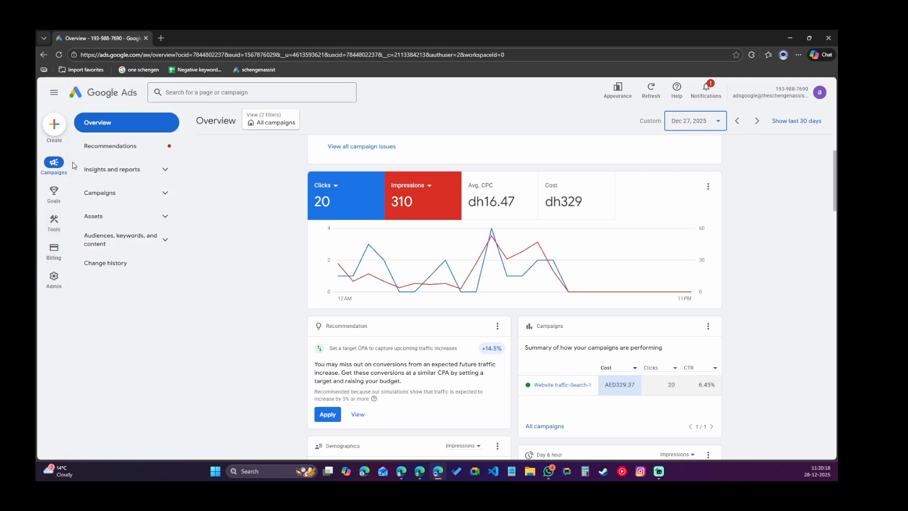
Open the campaigns list and dismiss the "Add broad match keywords" recommendation card.
{"action": "left_click", "coordinate": [145, 155]}
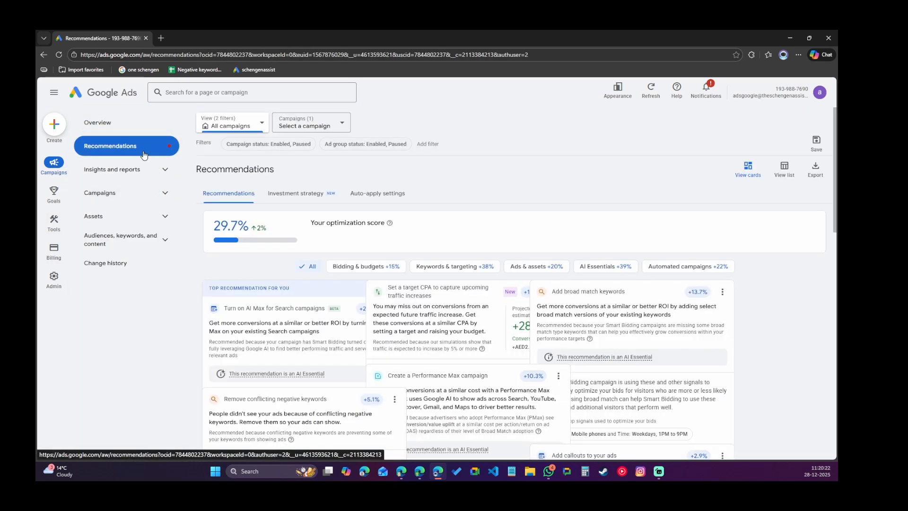
{"action": "left_click", "coordinate": [105, 130]}
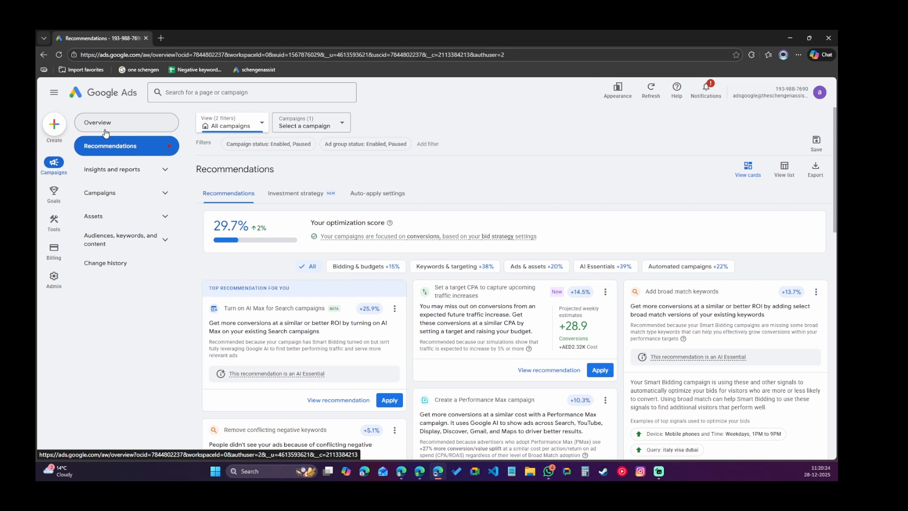
{"action": "left_click", "coordinate": [104, 198]}
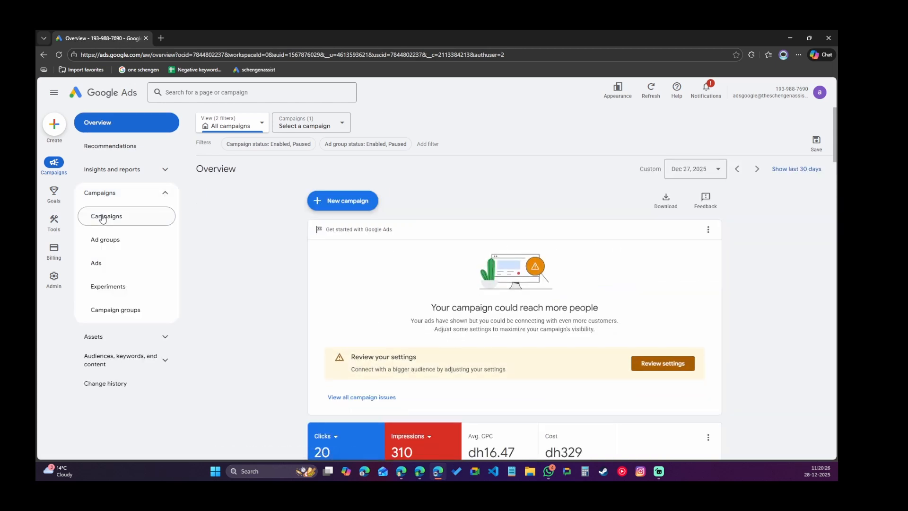
{"action": "left_click", "coordinate": [102, 216]}
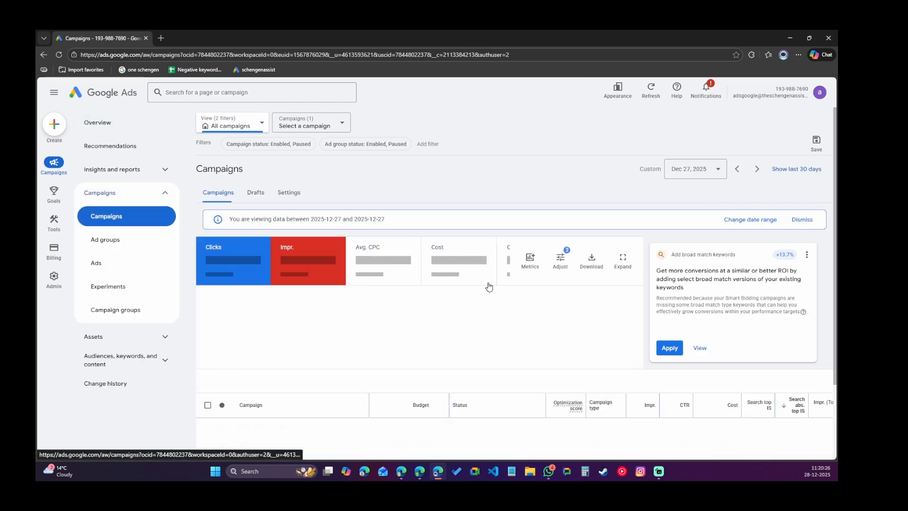
{"action": "left_click", "coordinate": [807, 254]}
{"action": "left_click", "coordinate": [812, 258]}
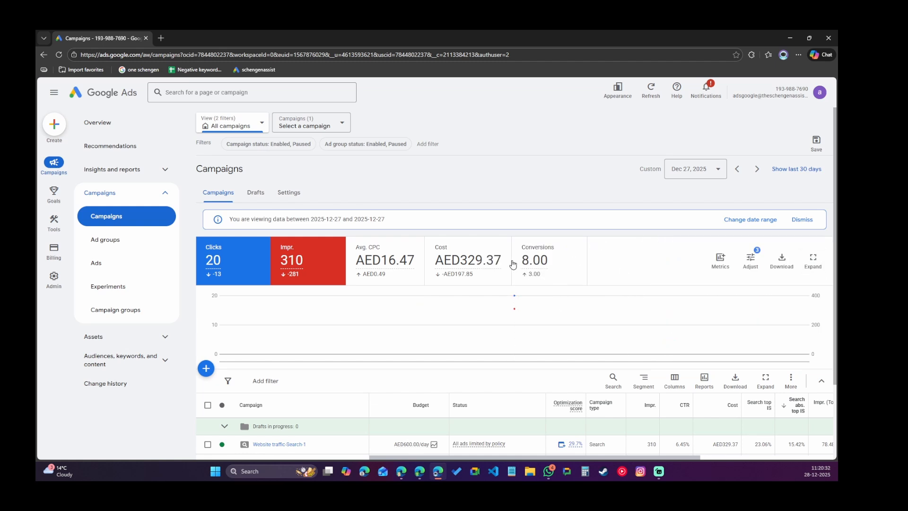
Open the conversions summary and expand the Contact and Submit lead form goals to review their conversion actions.
{"action": "mouse_move", "coordinate": [534, 266]}
{"action": "mouse_move", "coordinate": [53, 194]}
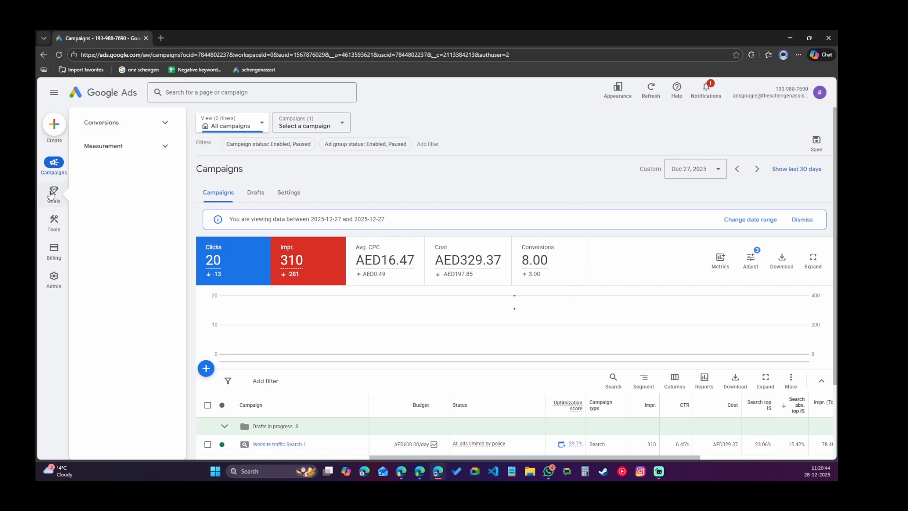
{"action": "left_click", "coordinate": [123, 125]}
{"action": "left_click", "coordinate": [104, 146]}
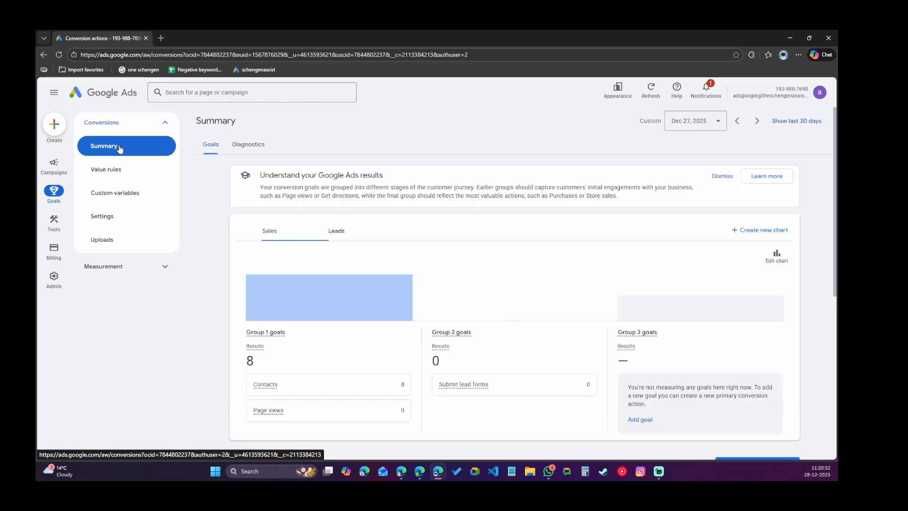
{"action": "scroll", "coordinate": [574, 265], "scroll_direction": "down", "scroll_amount": 6}
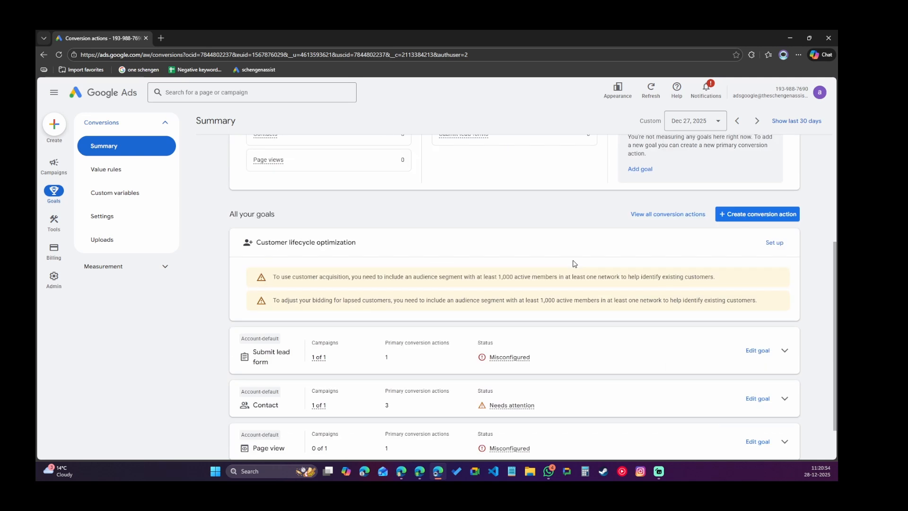
{"action": "left_click", "coordinate": [785, 347]}
{"action": "scroll", "coordinate": [689, 349], "scroll_direction": "down", "scroll_amount": 3}
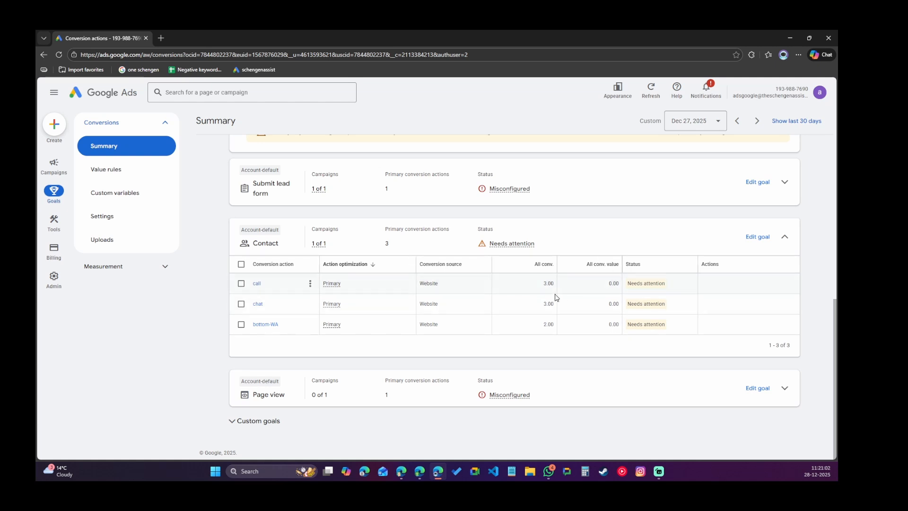
{"action": "scroll", "coordinate": [549, 312], "scroll_direction": "up", "scroll_amount": 1}
{"action": "scroll", "coordinate": [550, 314], "scroll_direction": "up", "scroll_amount": 4}
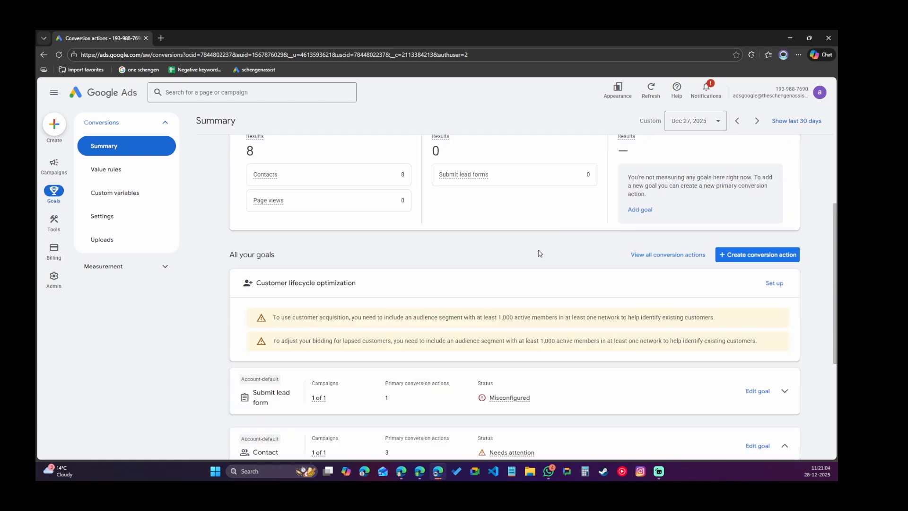
{"action": "scroll", "coordinate": [447, 232], "scroll_direction": "down", "scroll_amount": 3}
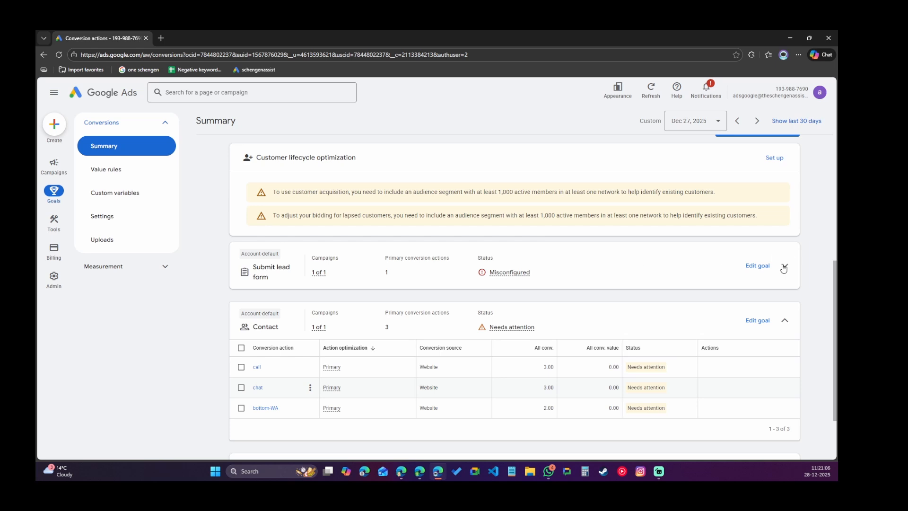
{"action": "left_click", "coordinate": [784, 272]}
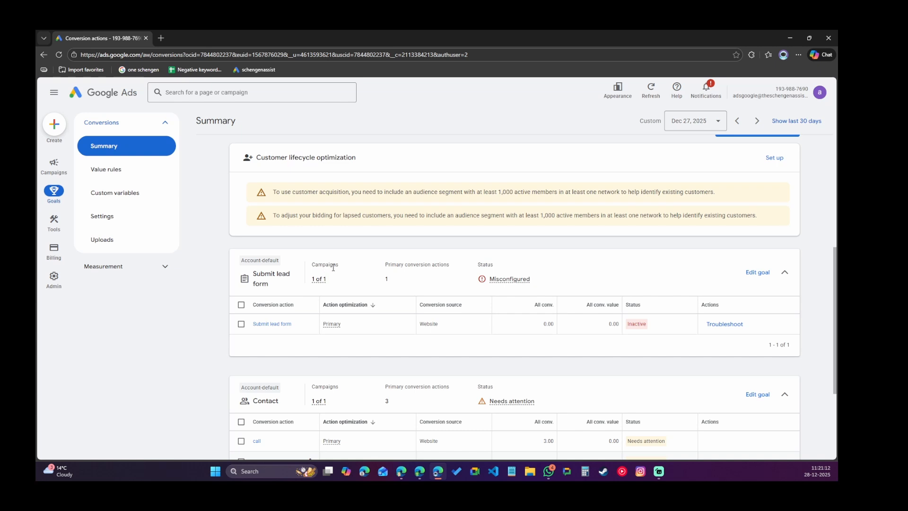
{"action": "scroll", "coordinate": [345, 269], "scroll_direction": "down", "scroll_amount": 3}
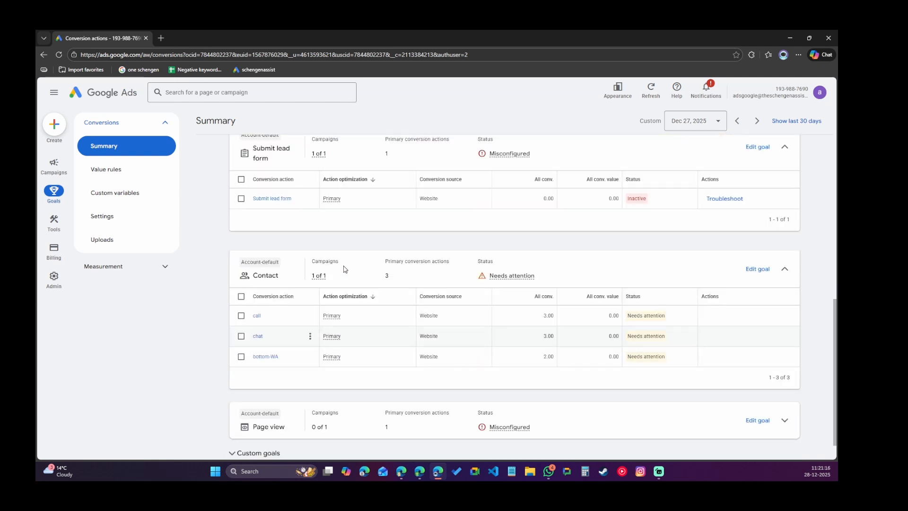
{"action": "scroll", "coordinate": [344, 269], "scroll_direction": "down", "scroll_amount": 1}
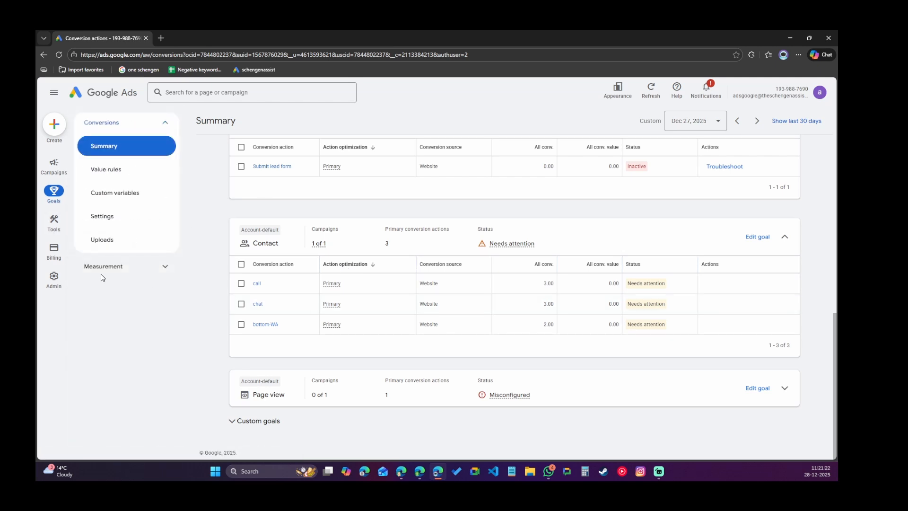
Open the settings panel of the Website traffic-Search-1 campaign from the campaigns list.
{"action": "left_click", "coordinate": [59, 167]}
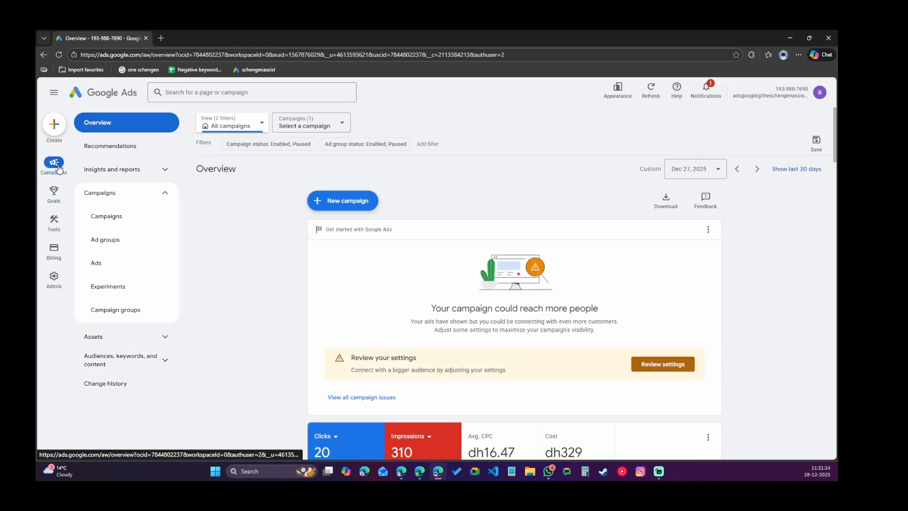
{"action": "left_click", "coordinate": [105, 214]}
{"action": "scroll", "coordinate": [630, 208], "scroll_direction": "down", "scroll_amount": 2}
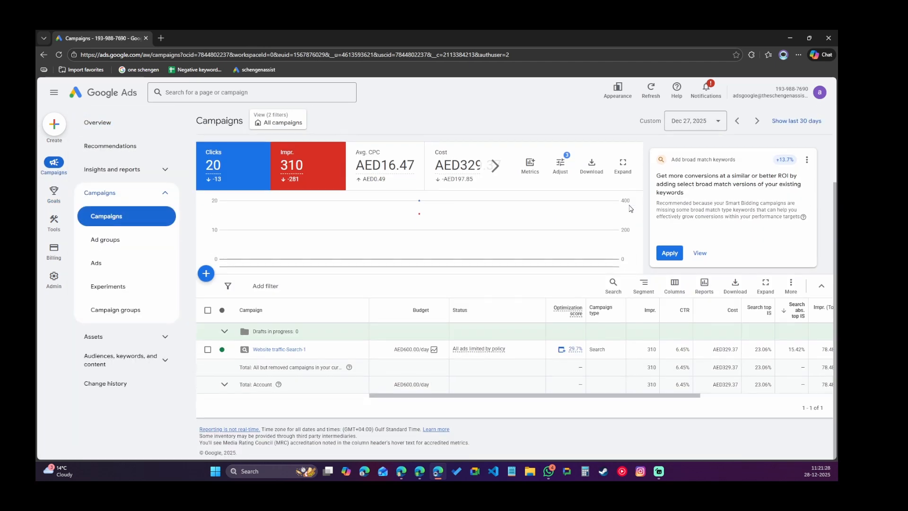
{"action": "left_click_drag", "start_coordinate": [449, 399], "coordinate": [554, 396]}
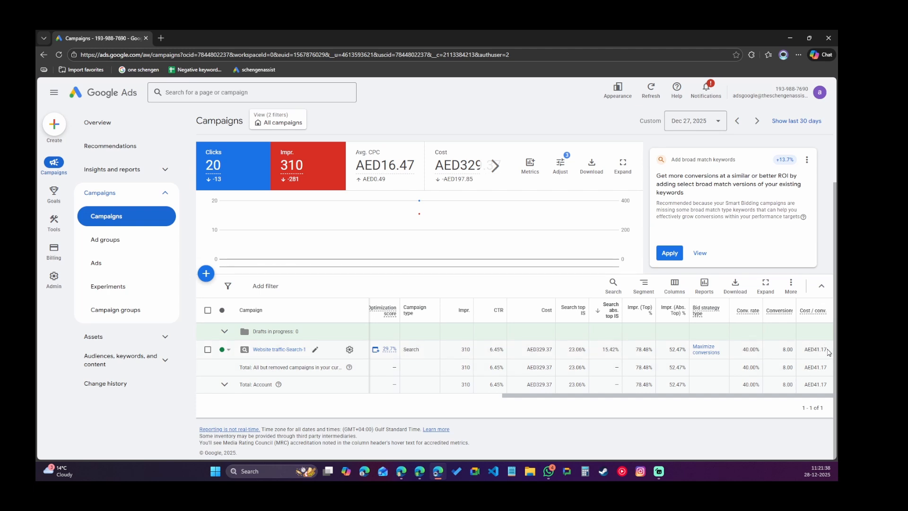
{"action": "left_click_drag", "start_coordinate": [826, 349], "coordinate": [803, 353]}
{"action": "left_click", "coordinate": [348, 354]}
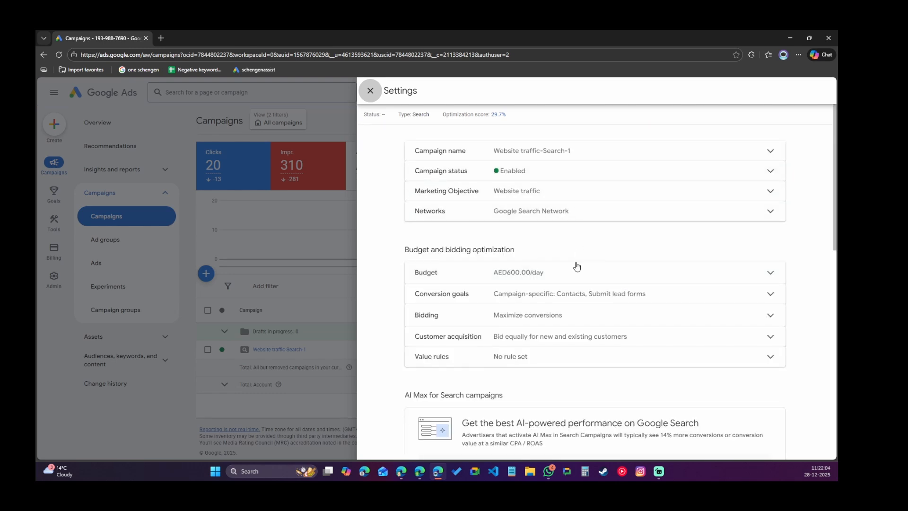
Try adding an optional target CPA of AED 40 to the Maximize conversions bidding, then clear the target CPA option.
{"action": "scroll", "coordinate": [575, 267], "scroll_direction": "down", "scroll_amount": 2}
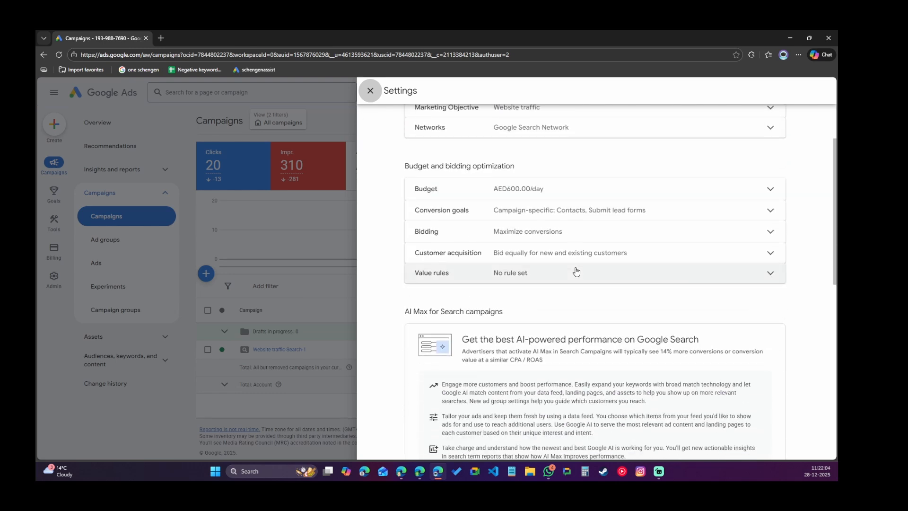
{"action": "left_click", "coordinate": [531, 230]}
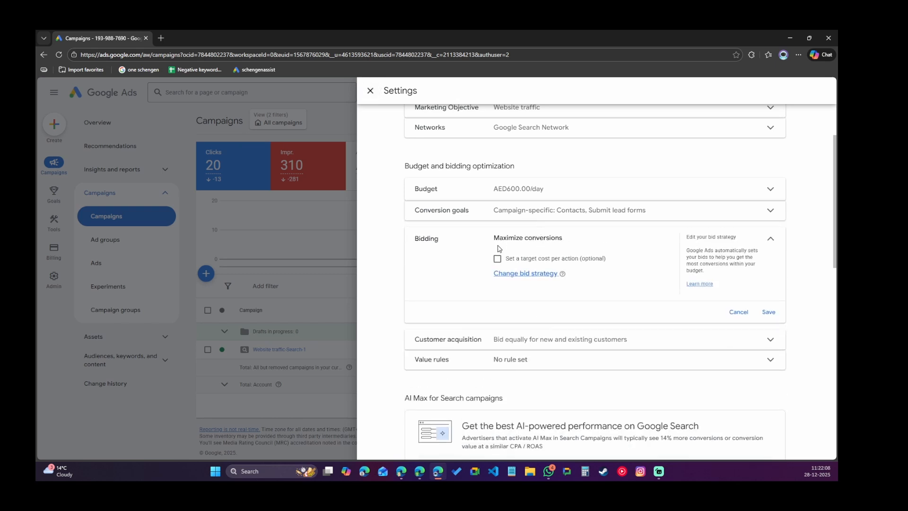
{"action": "left_click", "coordinate": [498, 260]}
{"action": "left_click", "coordinate": [528, 291]}
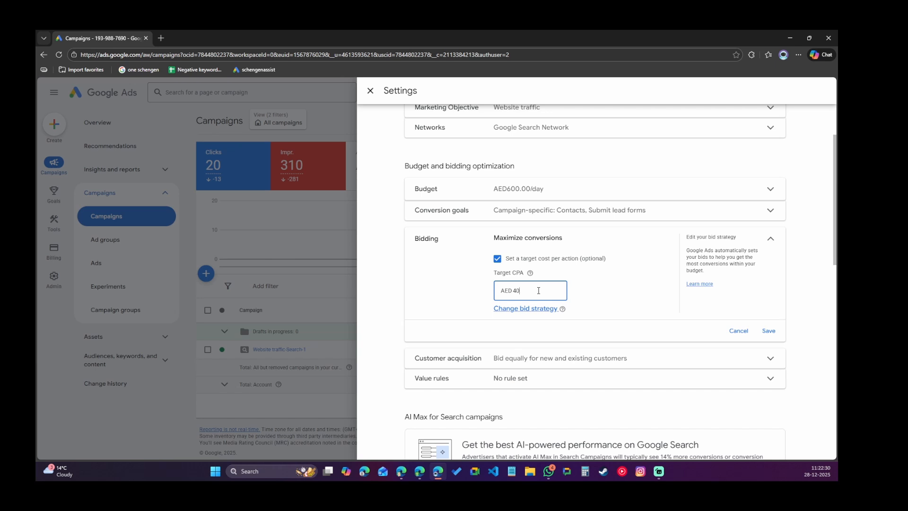
{"action": "left_click_drag", "start_coordinate": [531, 290], "coordinate": [495, 291]}
{"action": "left_click", "coordinate": [497, 259]}
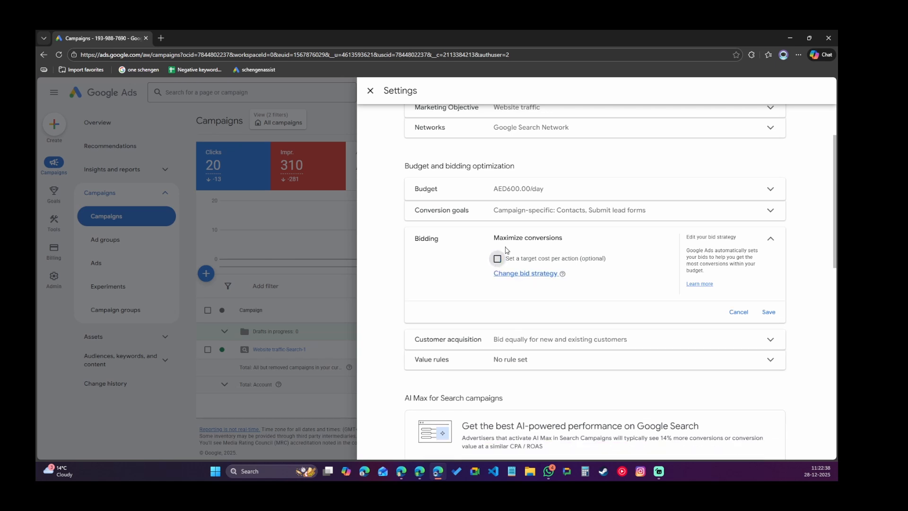
Open the campaign's marketing objective to review the goal choices, then collapse it.
{"action": "scroll", "coordinate": [551, 263], "scroll_direction": "up", "scroll_amount": 2}
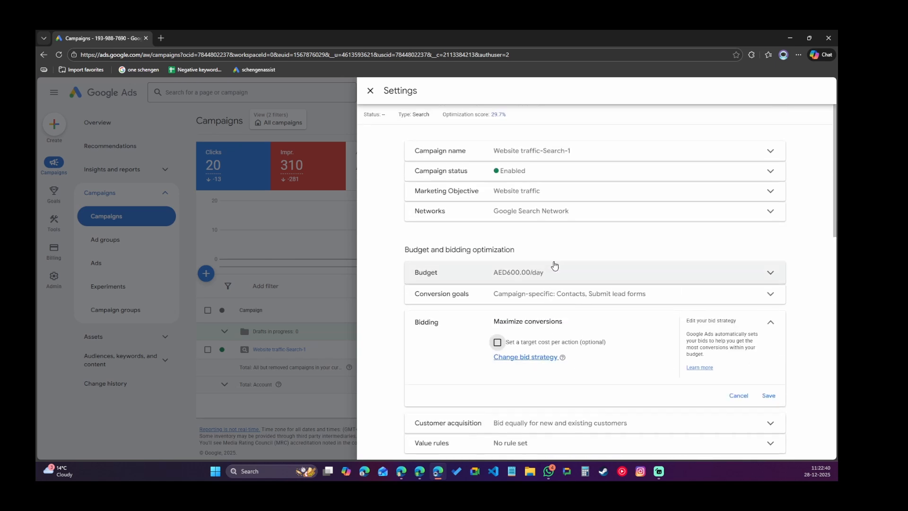
{"action": "left_click", "coordinate": [540, 194]}
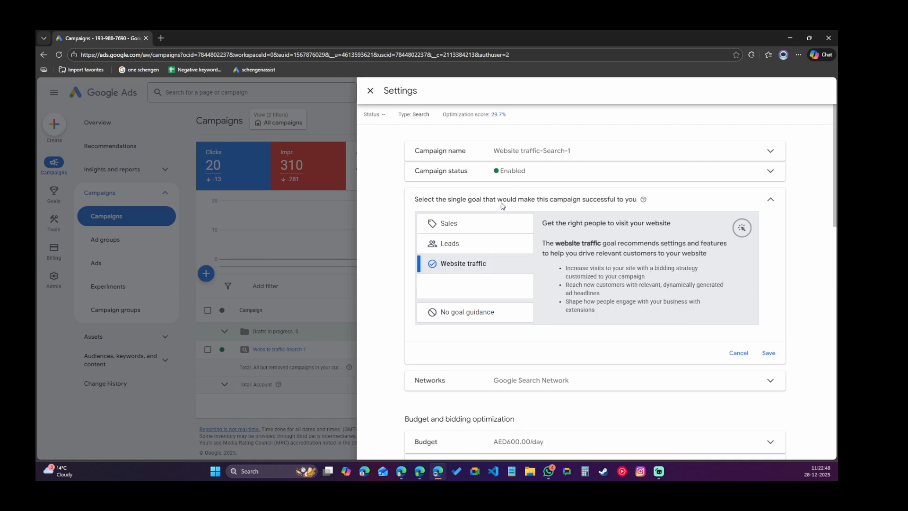
{"action": "left_click", "coordinate": [770, 201]}
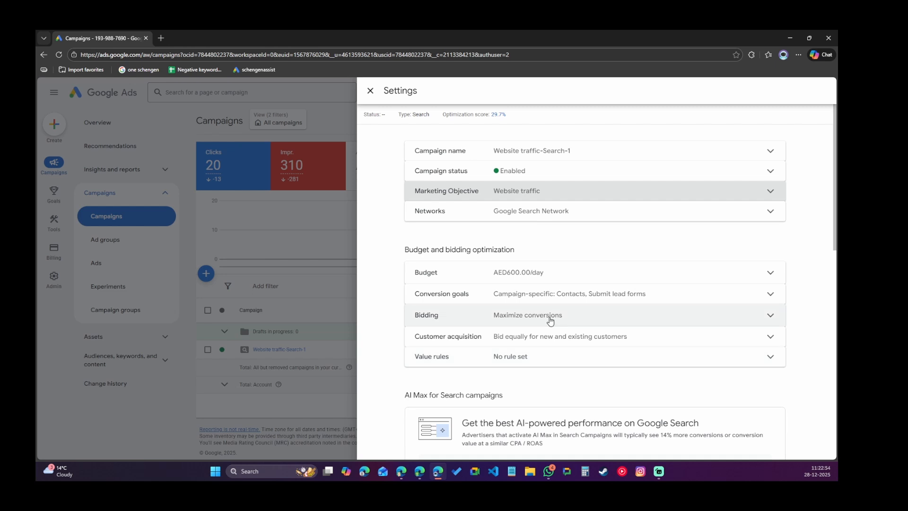
Open the campaign's conversion goals, review the Submit lead forms and Contacts goals, and save the section.
{"action": "left_click", "coordinate": [557, 293]}
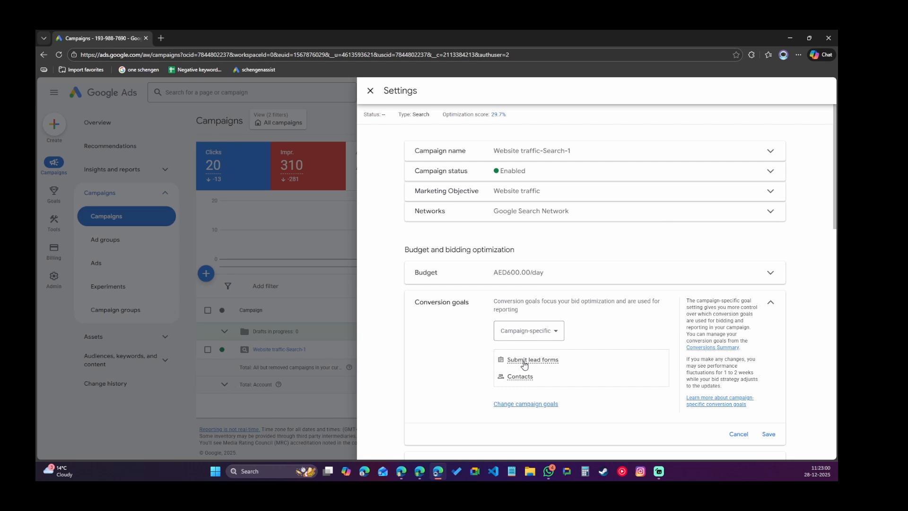
{"action": "mouse_move", "coordinate": [515, 362]}
{"action": "mouse_move", "coordinate": [520, 379]}
{"action": "left_click", "coordinate": [766, 435]}
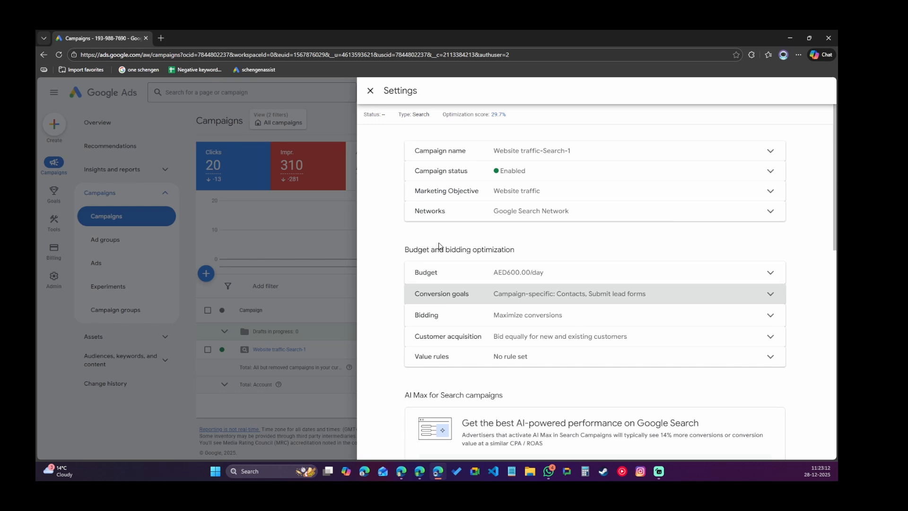
Review the AI Max and other campaign settings, then close the settings panel.
{"action": "scroll", "coordinate": [439, 246], "scroll_direction": "down", "scroll_amount": 5}
{"action": "scroll", "coordinate": [456, 236], "scroll_direction": "down", "scroll_amount": 5}
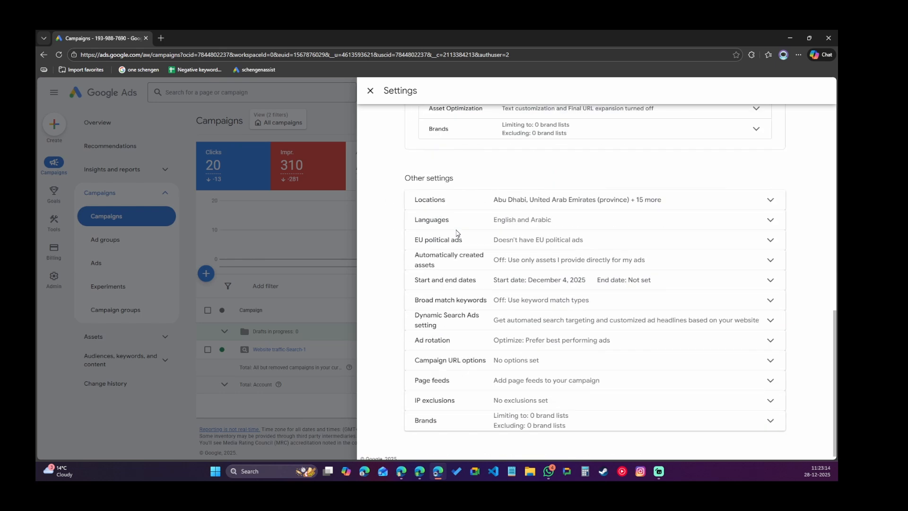
{"action": "scroll", "coordinate": [681, 258], "scroll_direction": "up", "scroll_amount": 10}
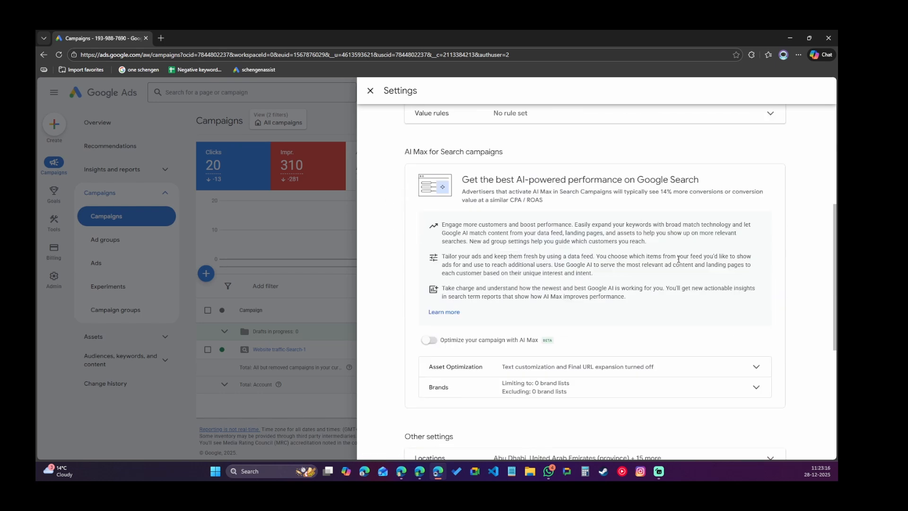
{"action": "left_click", "coordinate": [371, 92]}
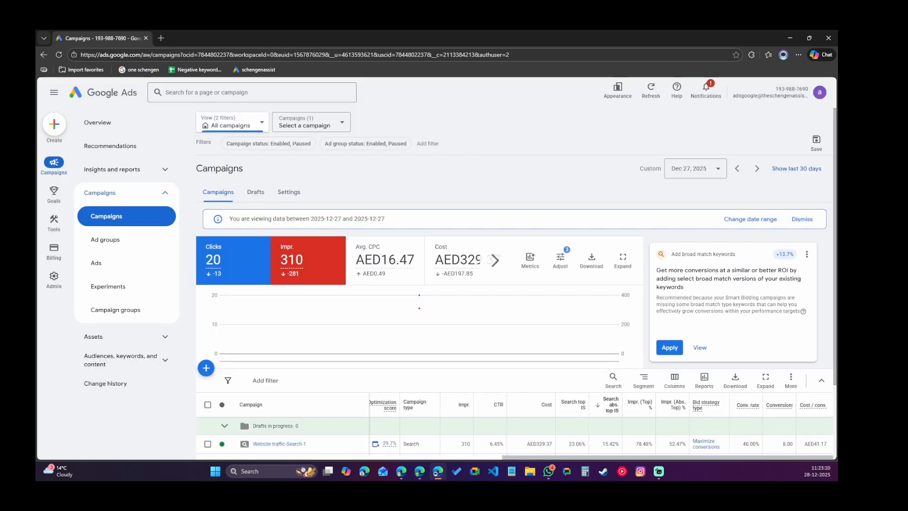